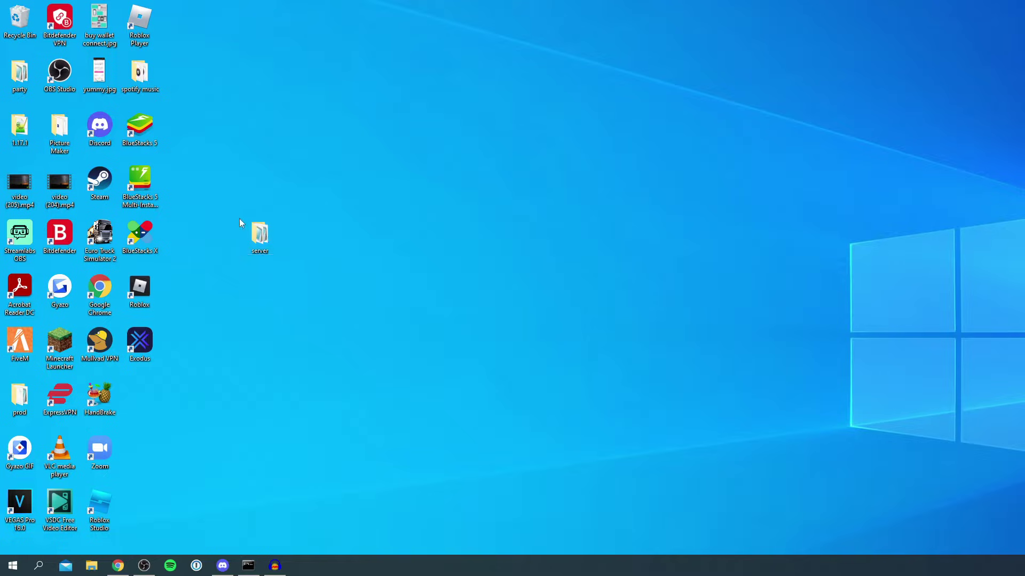
Open server.properties from the server folder on the desktop in Notepad.
{"action": "double_click", "coordinate": [257, 244]}
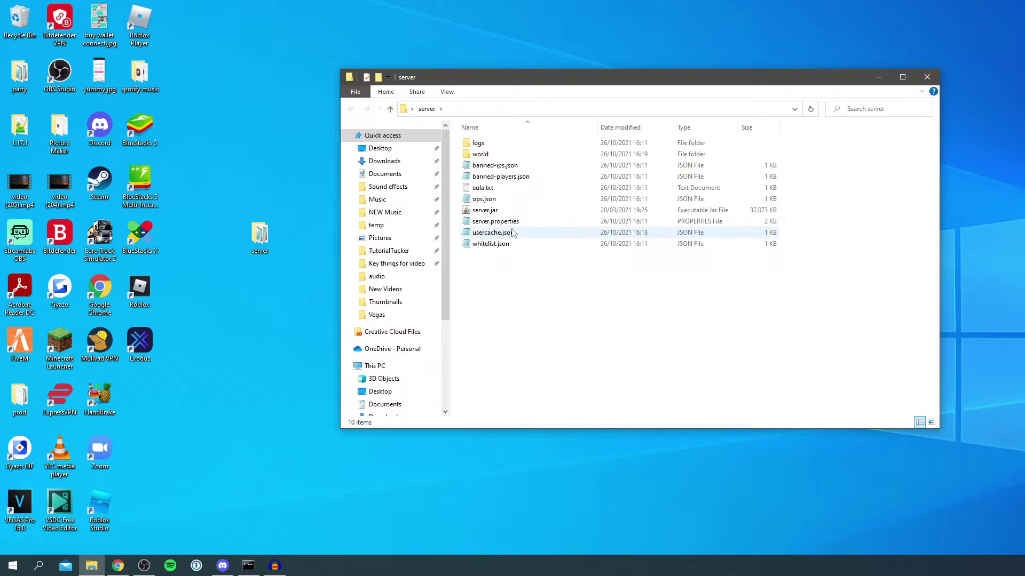
{"action": "left_click", "coordinate": [490, 226]}
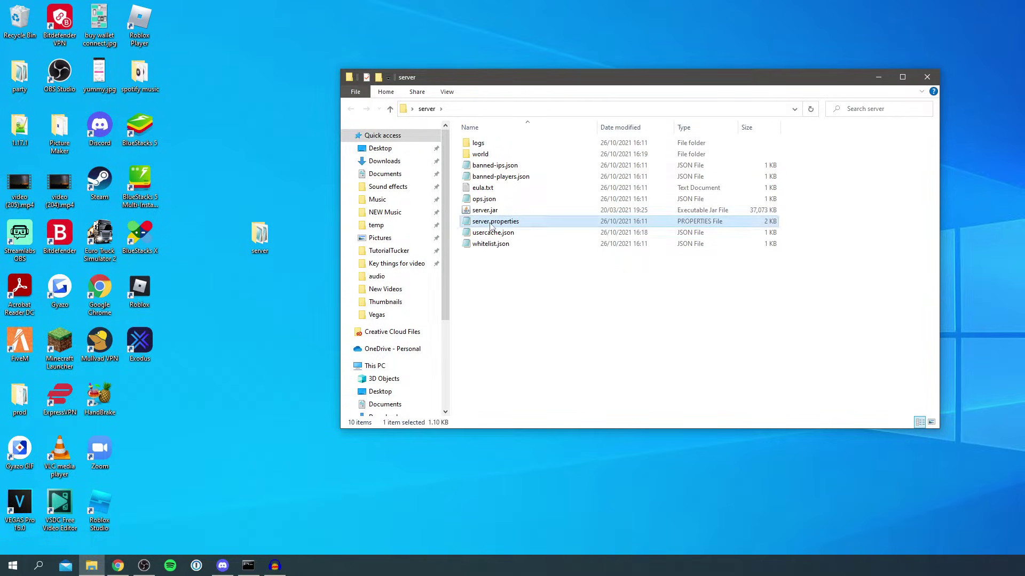
{"action": "right_click", "coordinate": [490, 226]}
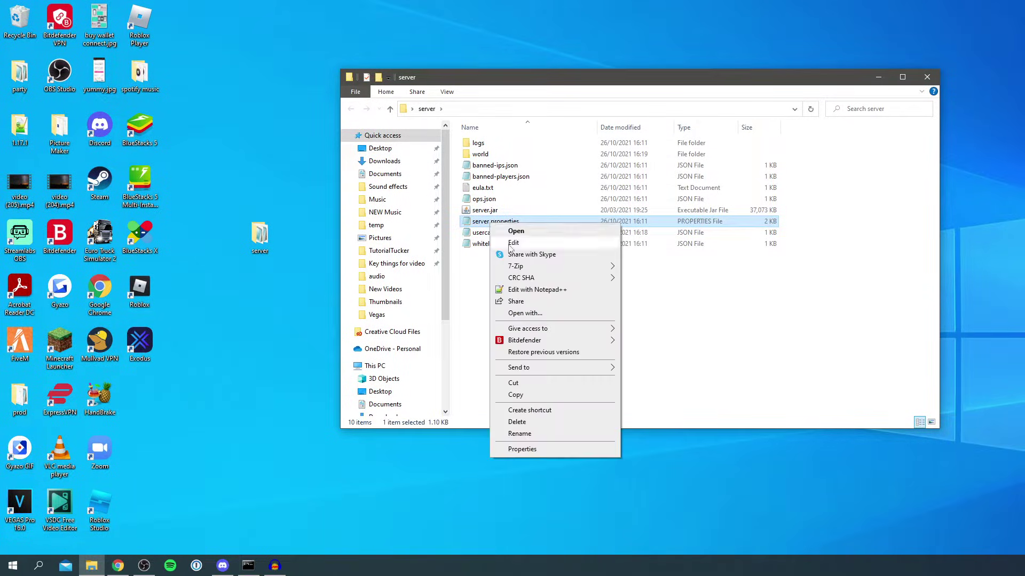
{"action": "left_click", "coordinate": [526, 314]}
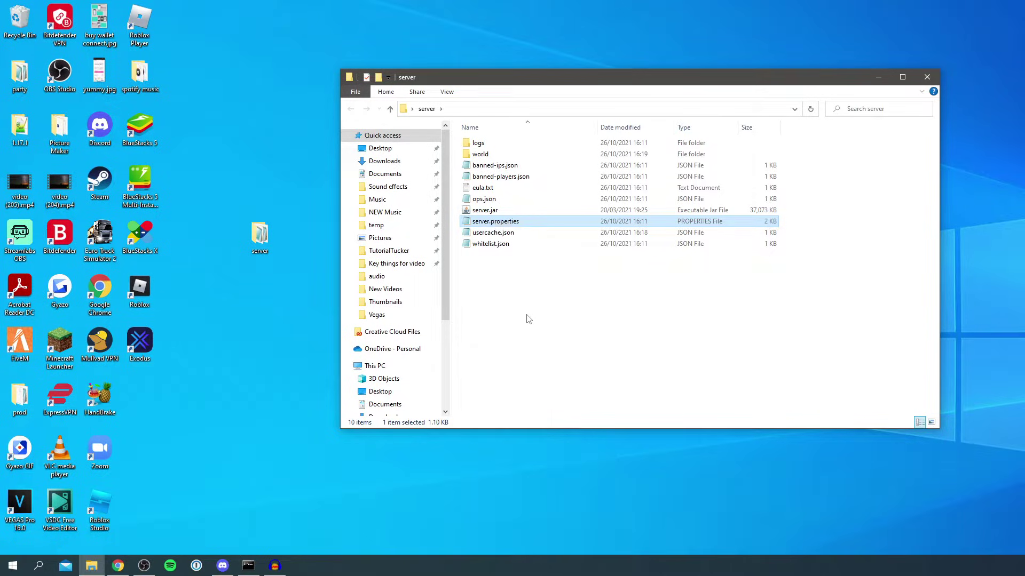
{"action": "left_click", "coordinate": [635, 188]}
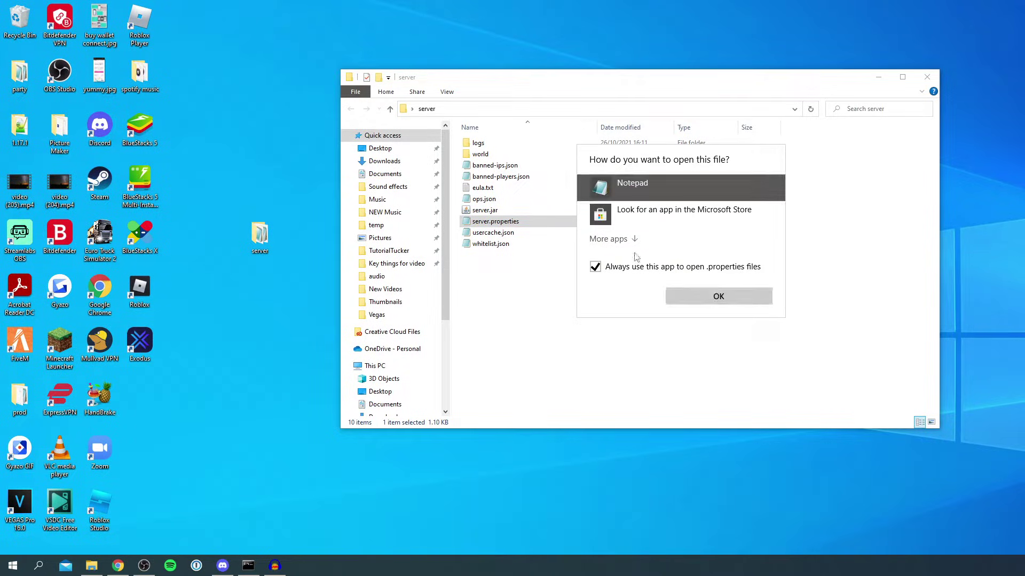
{"action": "left_click", "coordinate": [720, 298]}
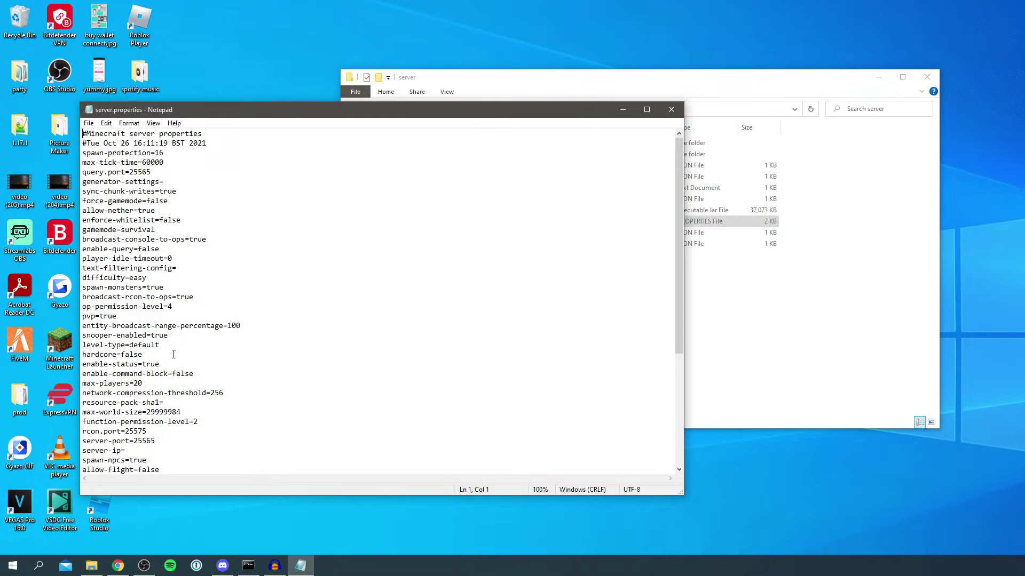
Copy the server-port value 25565 from server.properties, and close the file and the server folder.
{"action": "scroll", "coordinate": [160, 374], "scroll_direction": "down", "scroll_amount": 2}
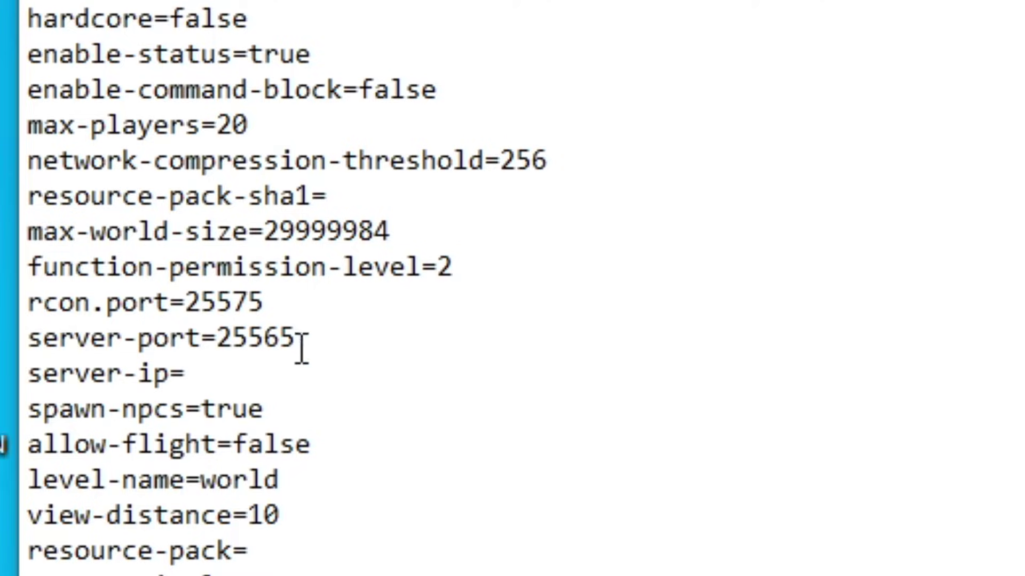
{"action": "left_click_drag", "start_coordinate": [293, 337], "coordinate": [223, 346]}
{"action": "right_click", "coordinate": [268, 367]}
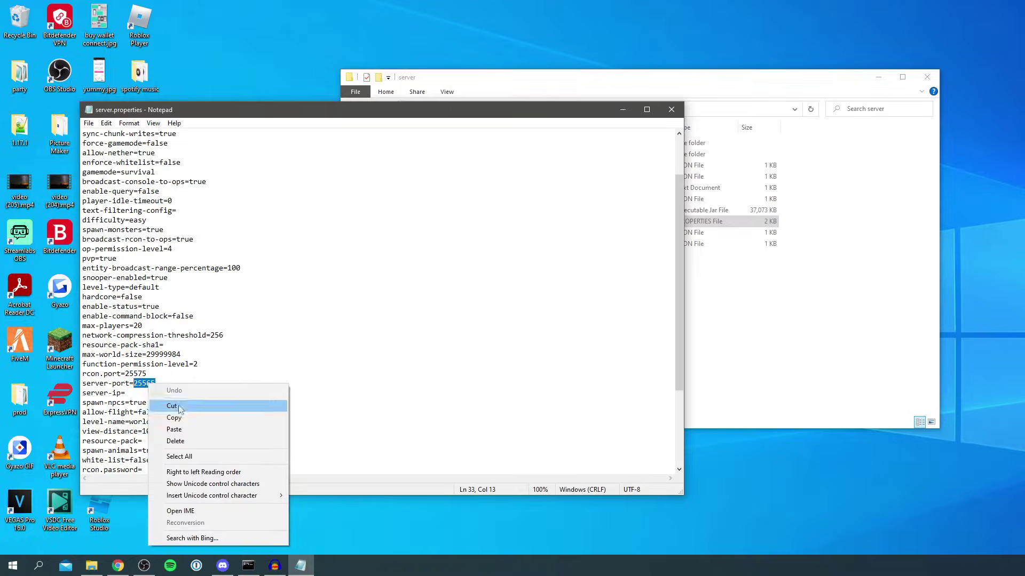
{"action": "left_click", "coordinate": [165, 417]}
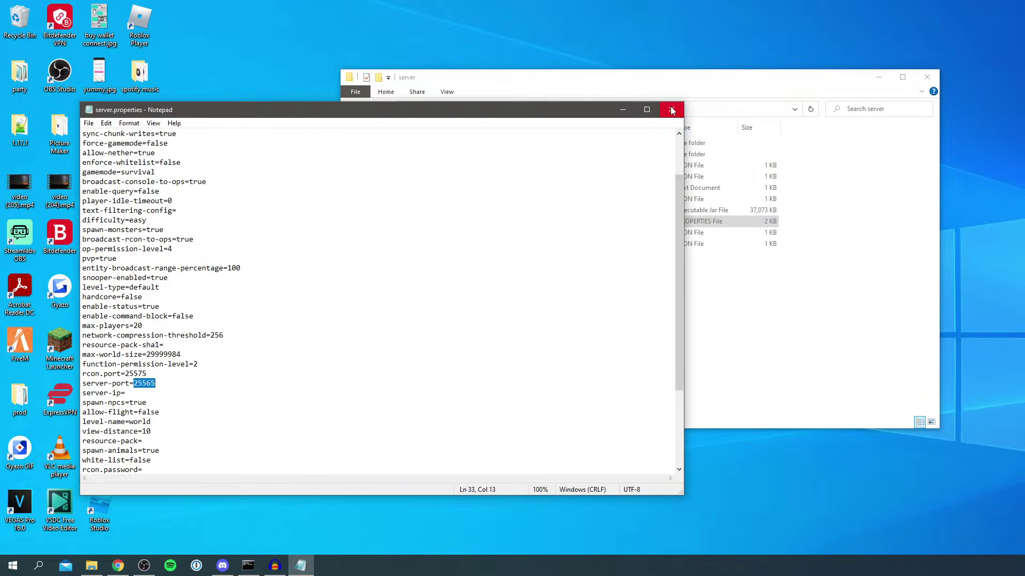
{"action": "left_click", "coordinate": [671, 110]}
{"action": "left_click", "coordinate": [927, 77]}
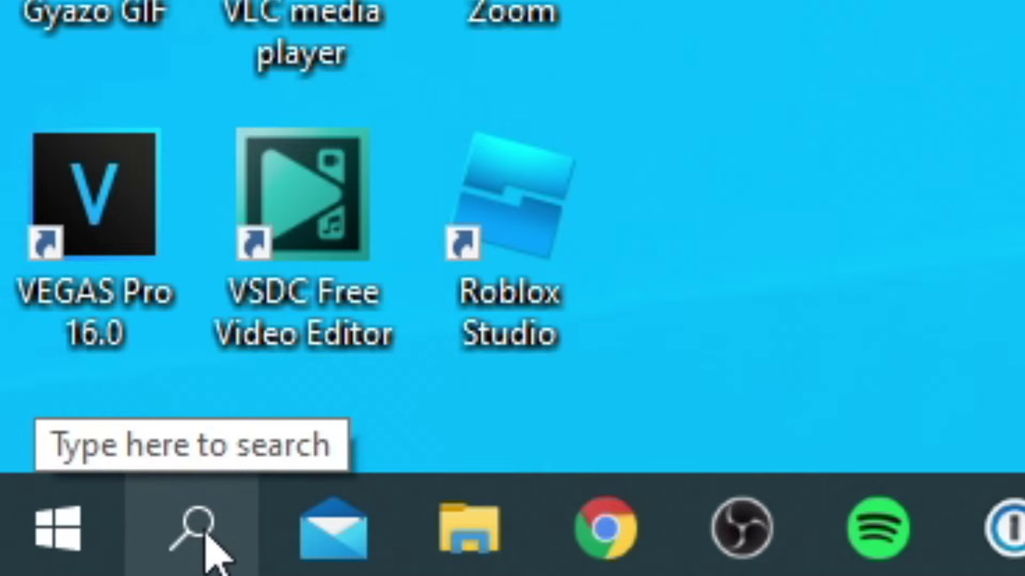
Search Windows for and open Windows Defender Firewall with Advanced Security.
{"action": "left_click", "coordinate": [39, 566]}
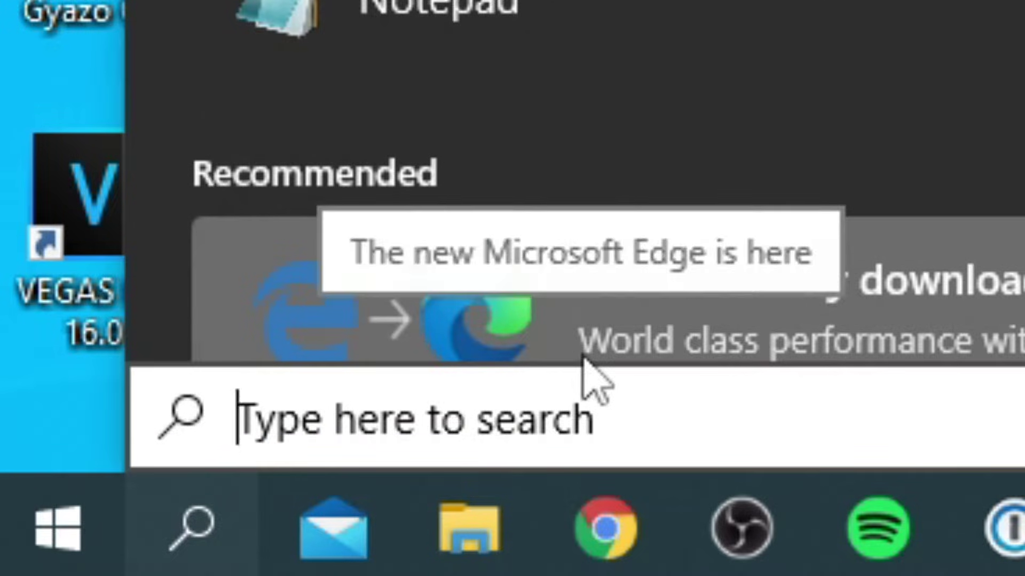
{"action": "type", "text": "windo"}
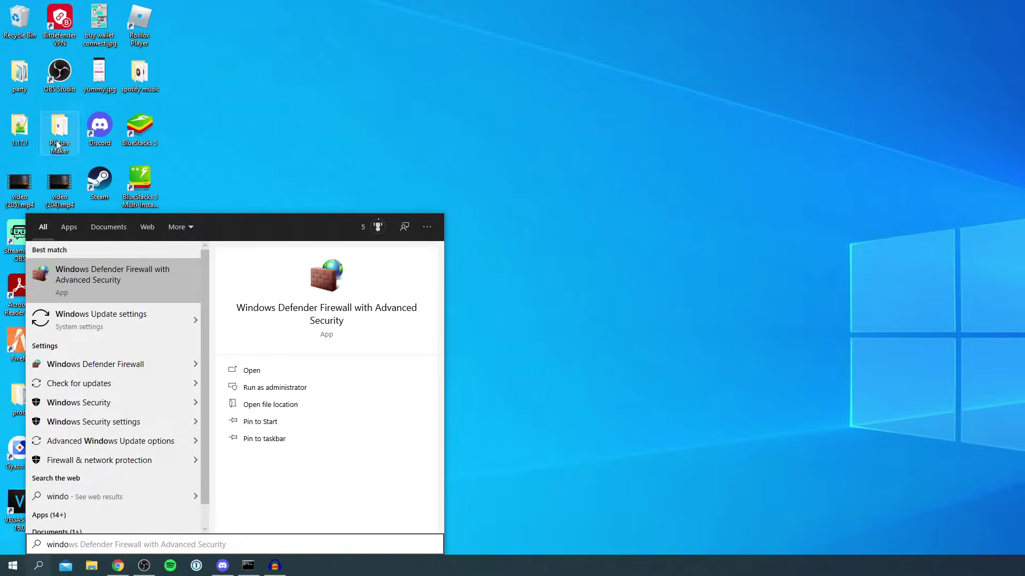
{"action": "left_click", "coordinate": [87, 282]}
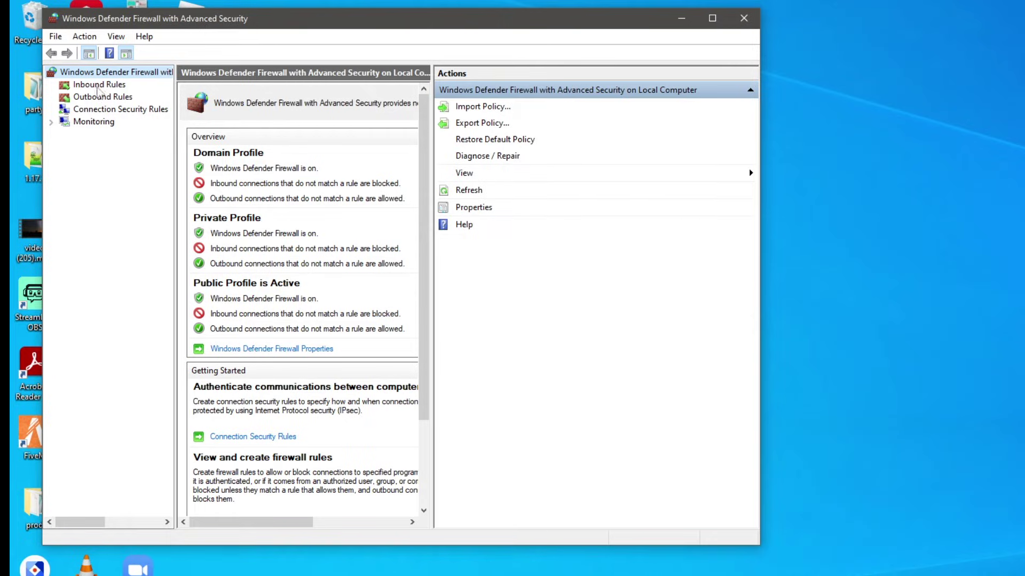
Start a new inbound port rule for TCP on specific local port 25565.
{"action": "left_click", "coordinate": [115, 86]}
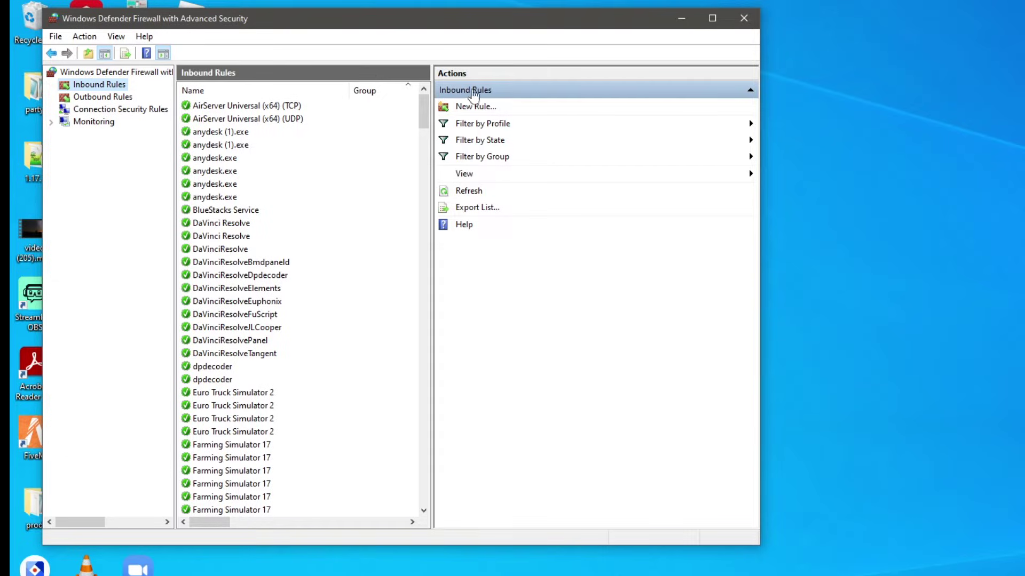
{"action": "left_click", "coordinate": [475, 111]}
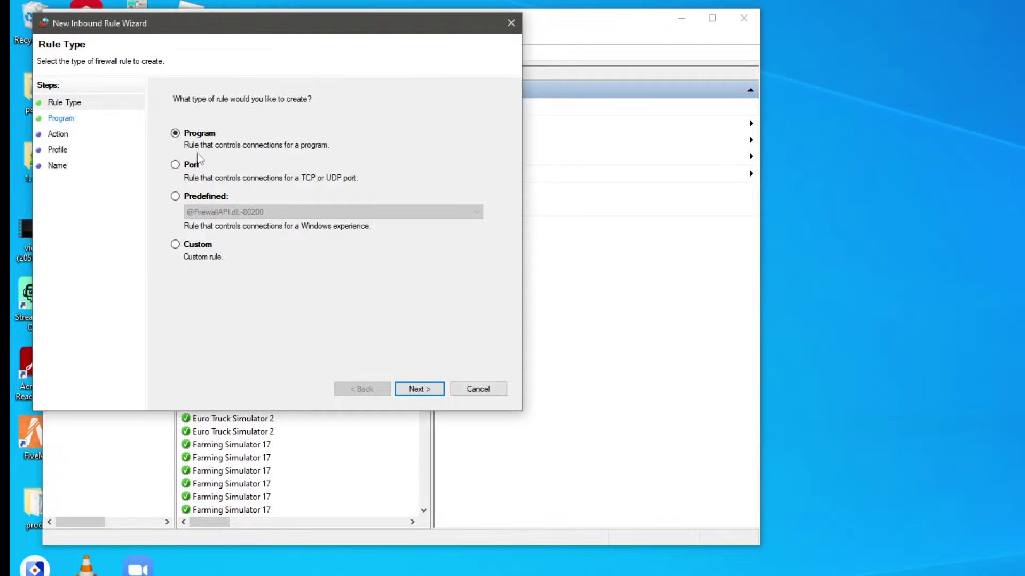
{"action": "left_click", "coordinate": [190, 168]}
{"action": "left_click", "coordinate": [426, 388]}
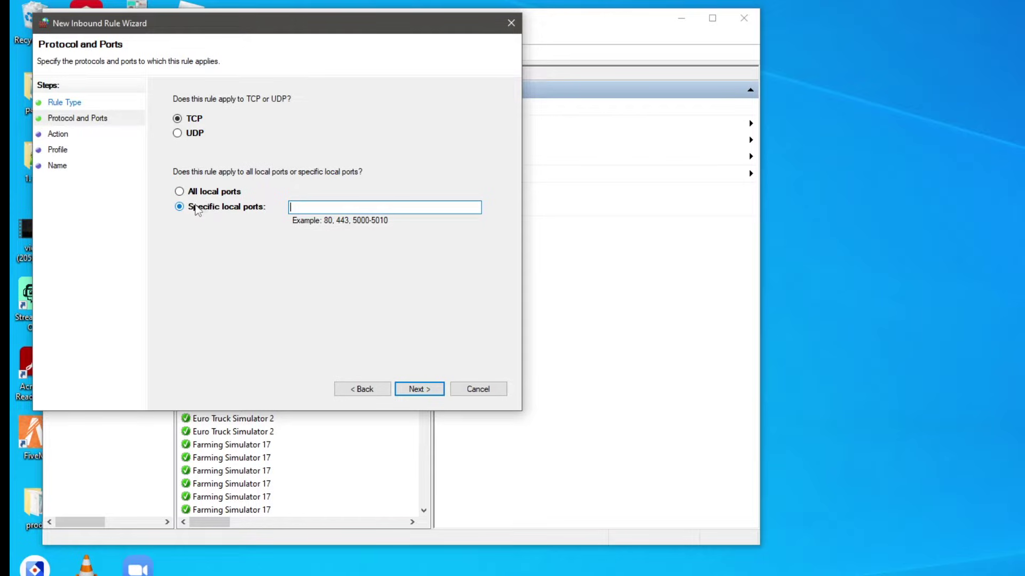
{"action": "type", "text": "25565"}
{"action": "left_click", "coordinate": [419, 389]}
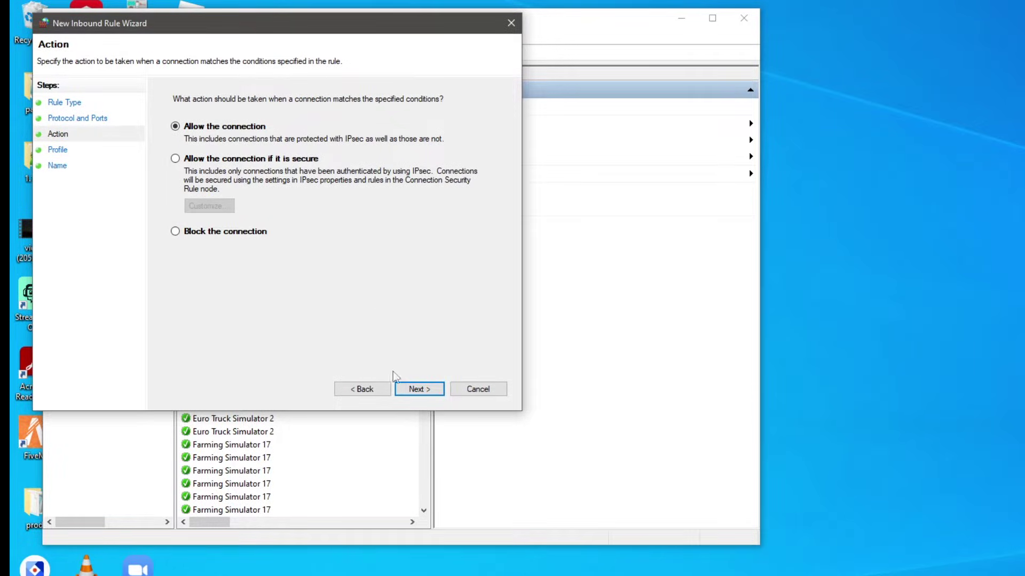
Allow the connection on the domain, private and public profiles and finish the inbound TCP rule as Minecraft Server.
{"action": "left_click", "coordinate": [408, 391]}
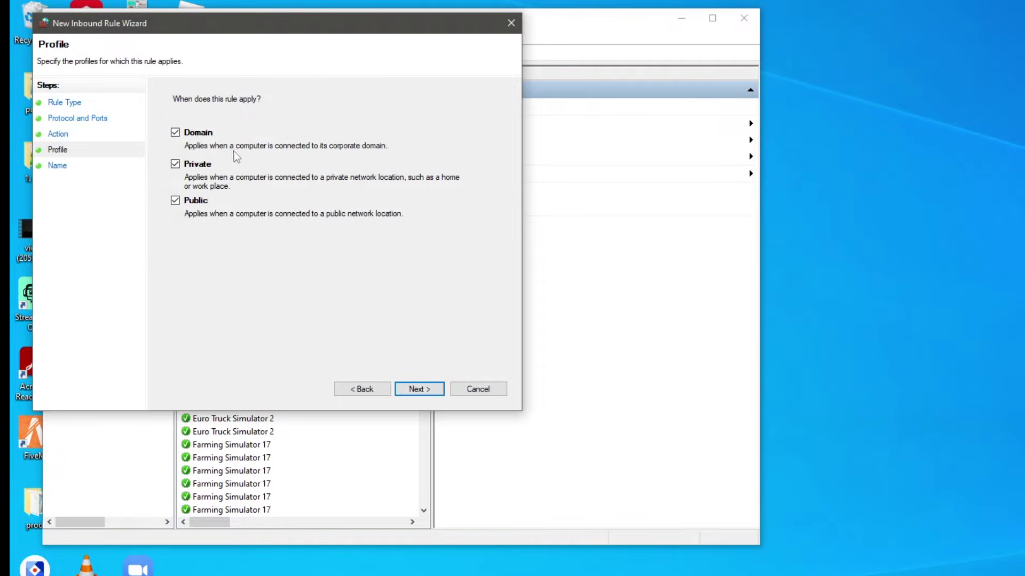
{"action": "left_click", "coordinate": [413, 389]}
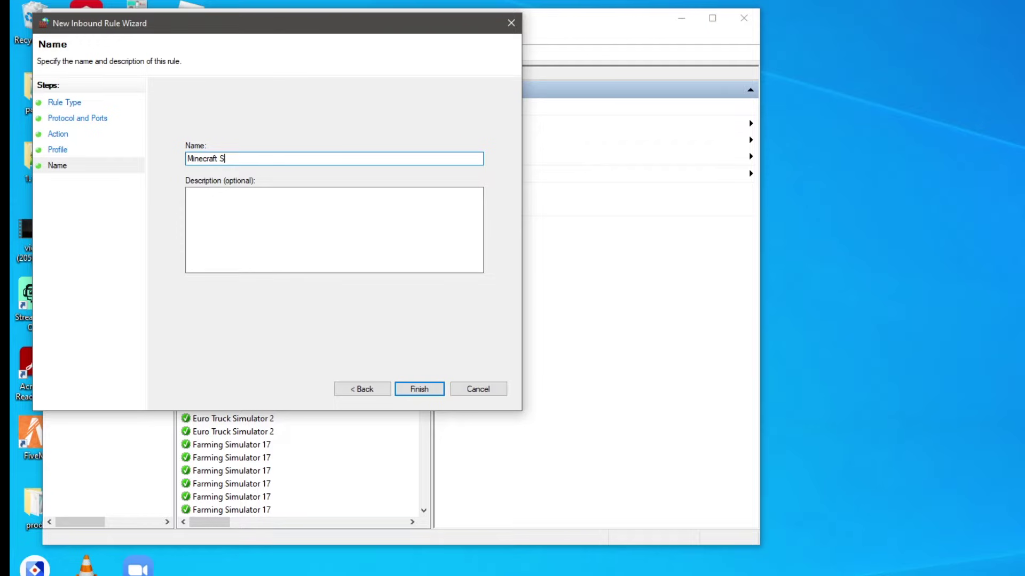
{"action": "key", "text": "Return"}
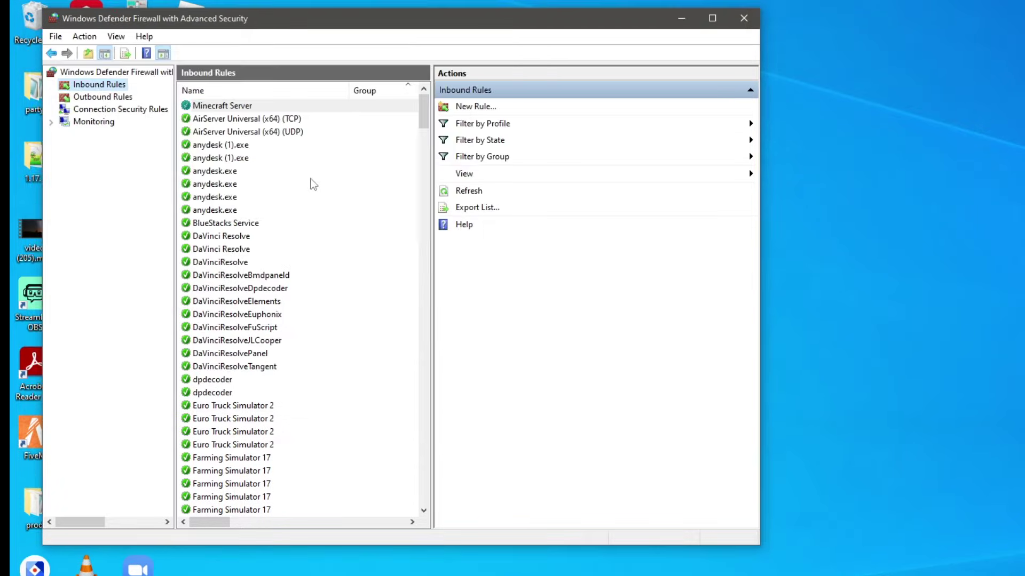
Start a second inbound port rule for UDP on specific local port 25565.
{"action": "left_click", "coordinate": [472, 107]}
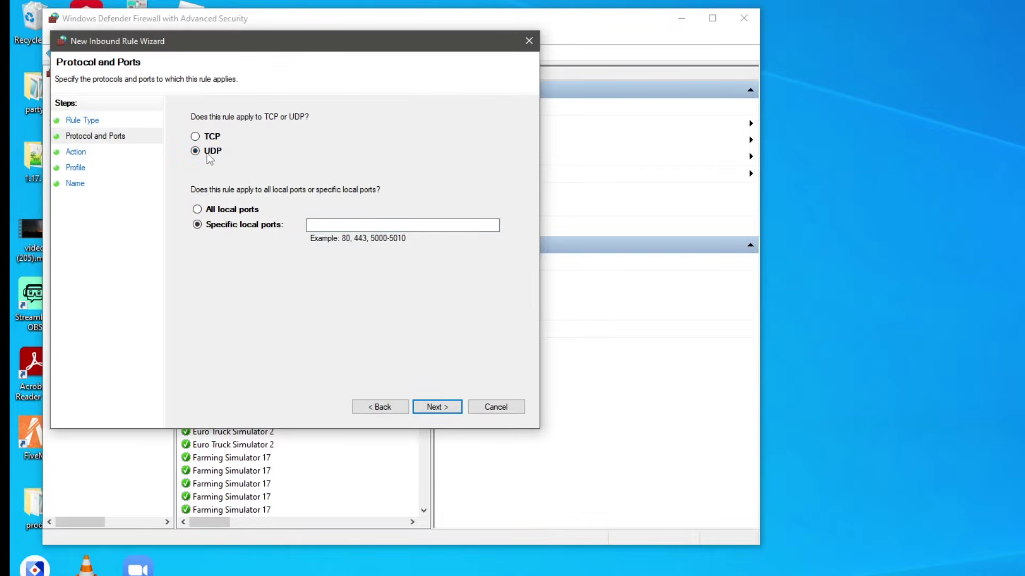
{"action": "left_click", "coordinate": [323, 225]}
{"action": "right_click", "coordinate": [324, 225]}
{"action": "left_click", "coordinate": [374, 281]}
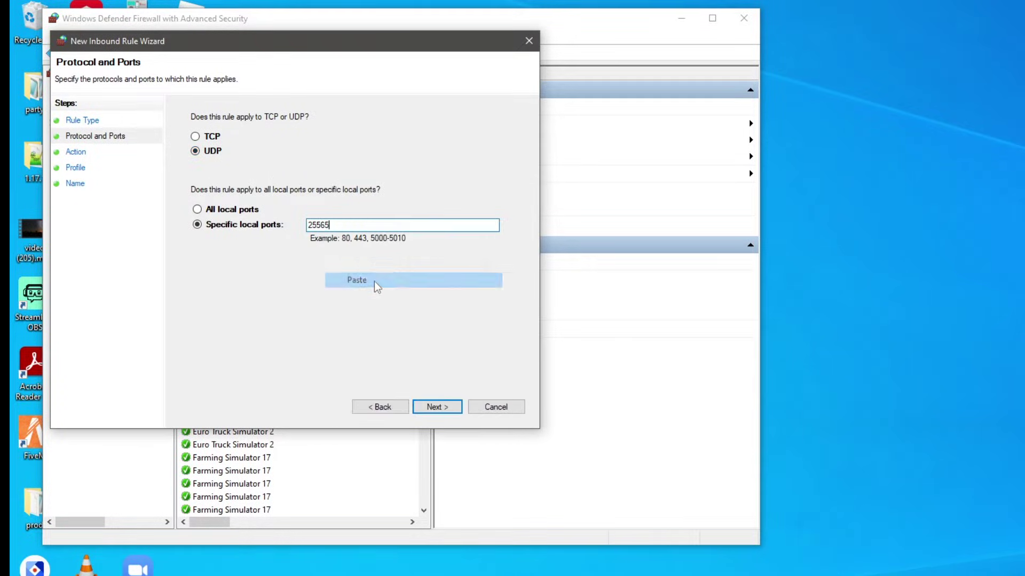
{"action": "left_click", "coordinate": [451, 406]}
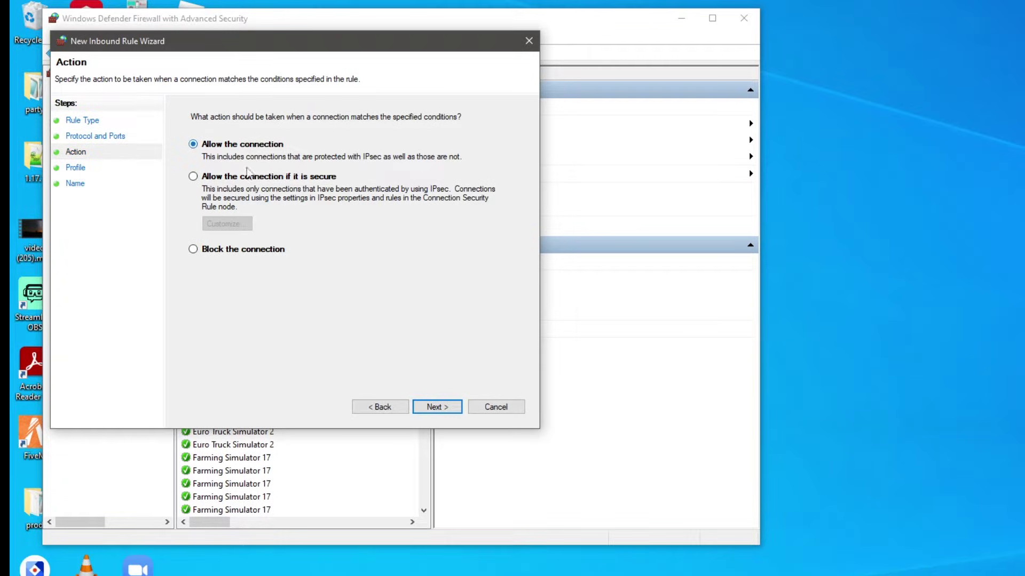
Allow the connection on all three profiles and finish the inbound UDP rule with the name Minecraft Server.
{"action": "left_click", "coordinate": [453, 409]}
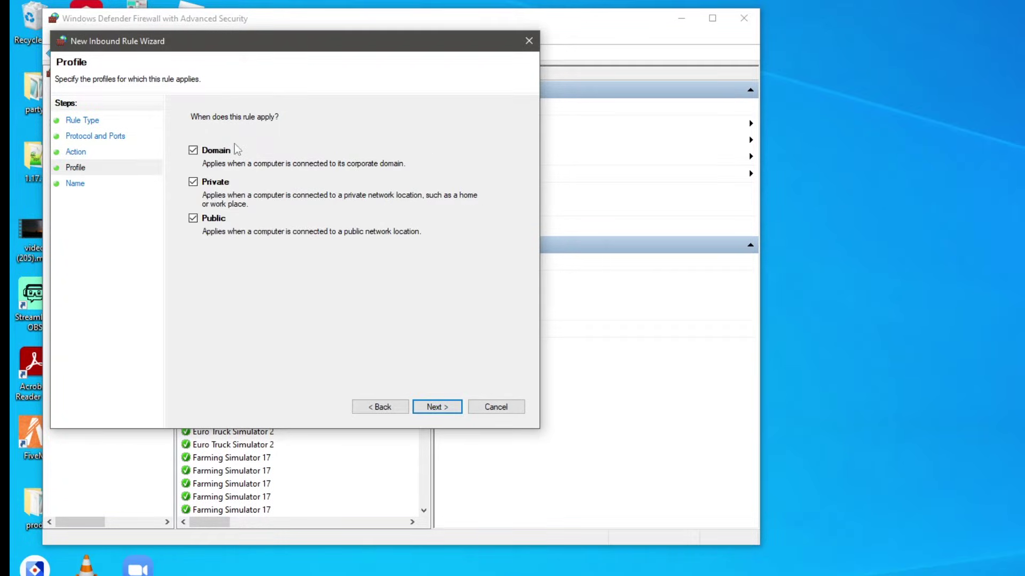
{"action": "left_click", "coordinate": [429, 407]}
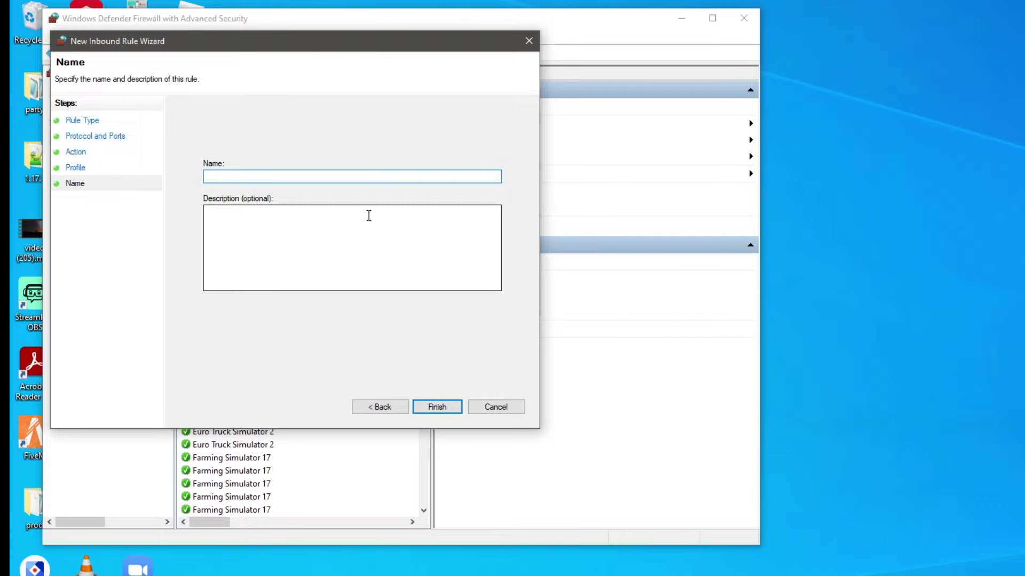
{"action": "type", "text": "Mine"}
{"action": "type", "text": "craft Server"}
{"action": "key", "text": "Return"}
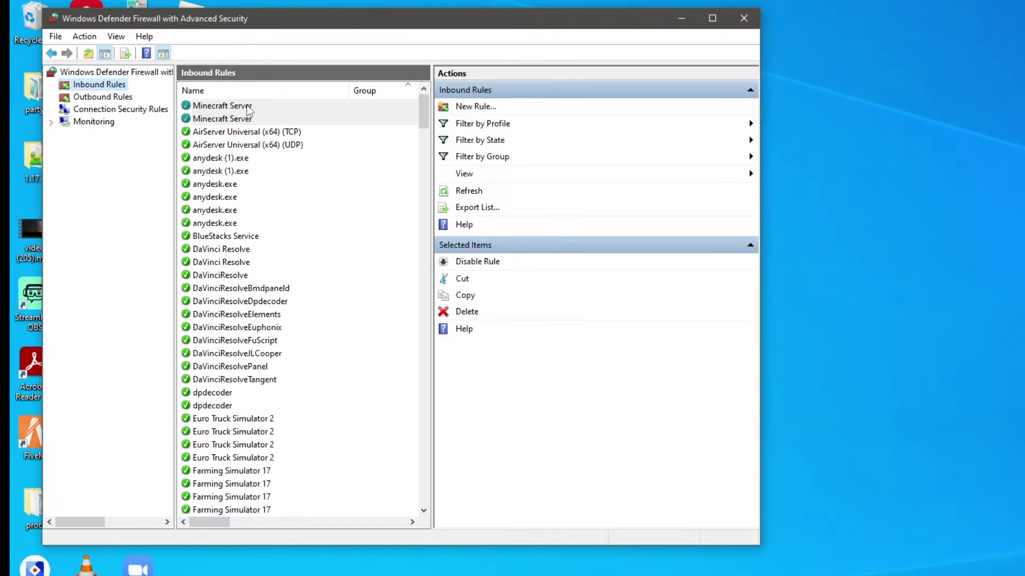
Start a new outbound port rule for TCP on specific remote port 25565.
{"action": "left_click", "coordinate": [84, 98]}
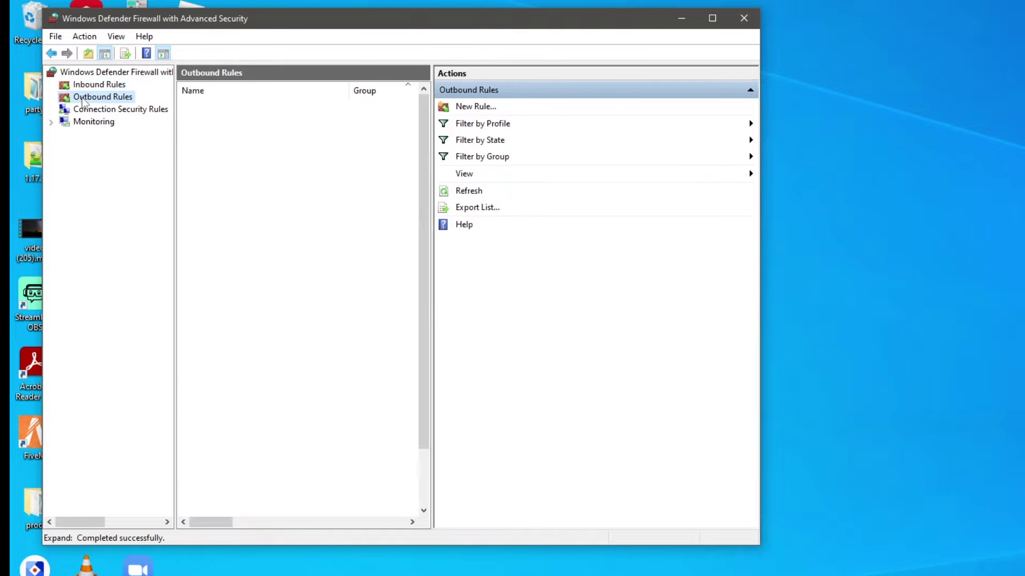
{"action": "left_click", "coordinate": [494, 106]}
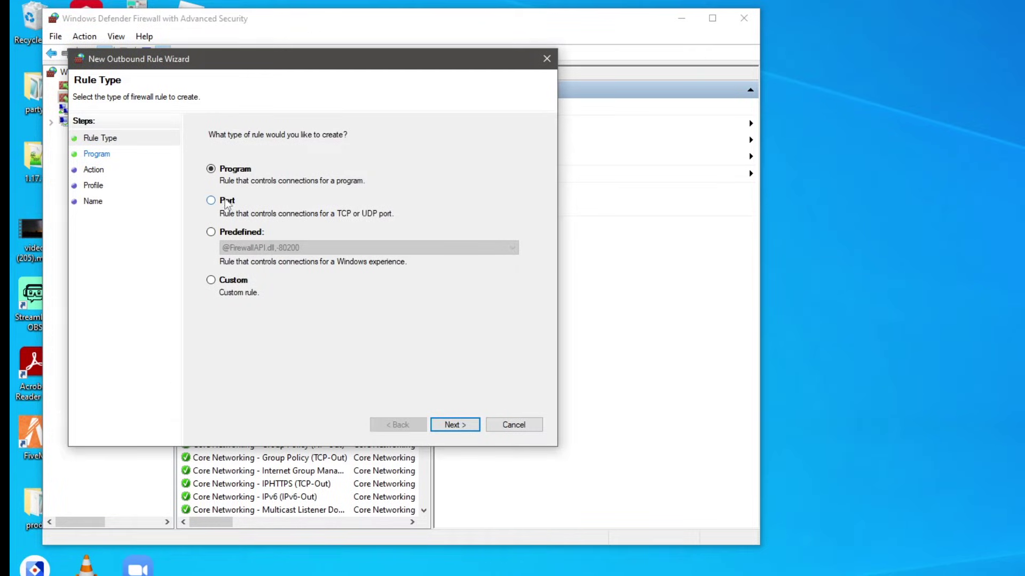
{"action": "left_click", "coordinate": [225, 203]}
{"action": "key", "text": "Return"}
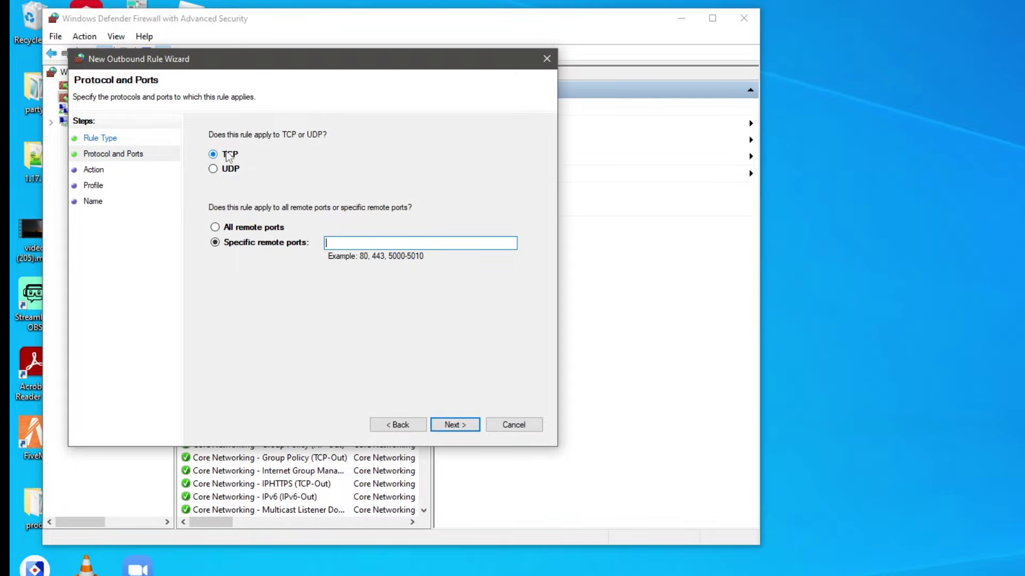
{"action": "right_click", "coordinate": [360, 243]}
{"action": "left_click", "coordinate": [435, 300]}
{"action": "left_click", "coordinate": [462, 425]}
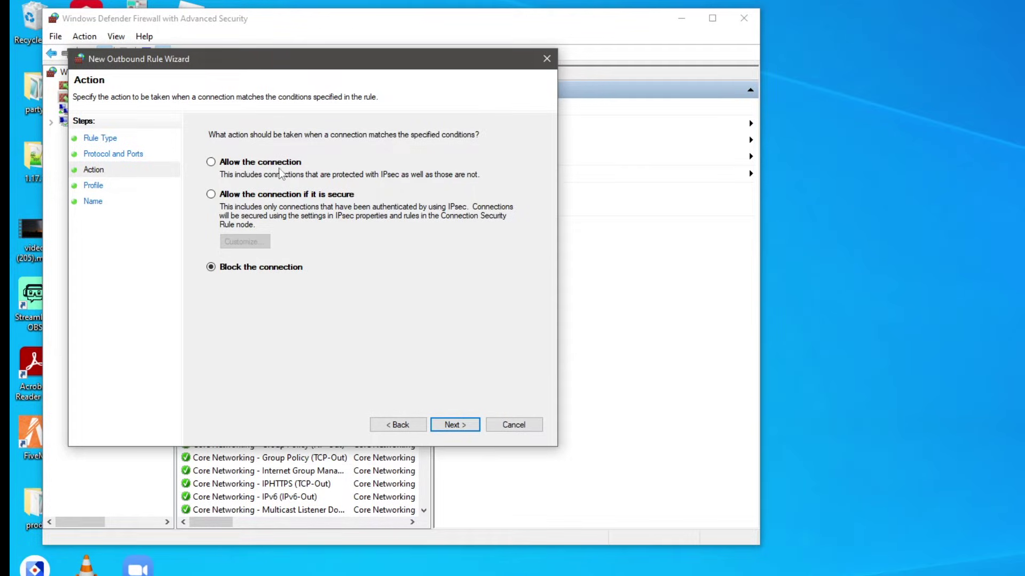
Set the outbound TCP rule to allow the connection on all profiles and finish it as Minecraft Server.
{"action": "left_click", "coordinate": [211, 162]}
{"action": "left_click", "coordinate": [455, 425]}
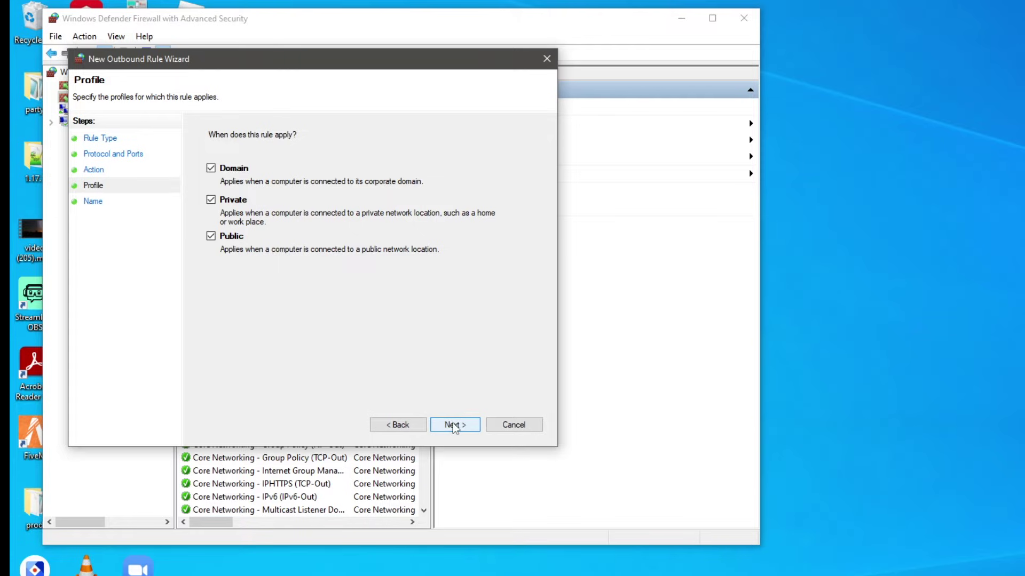
{"action": "left_click", "coordinate": [455, 425]}
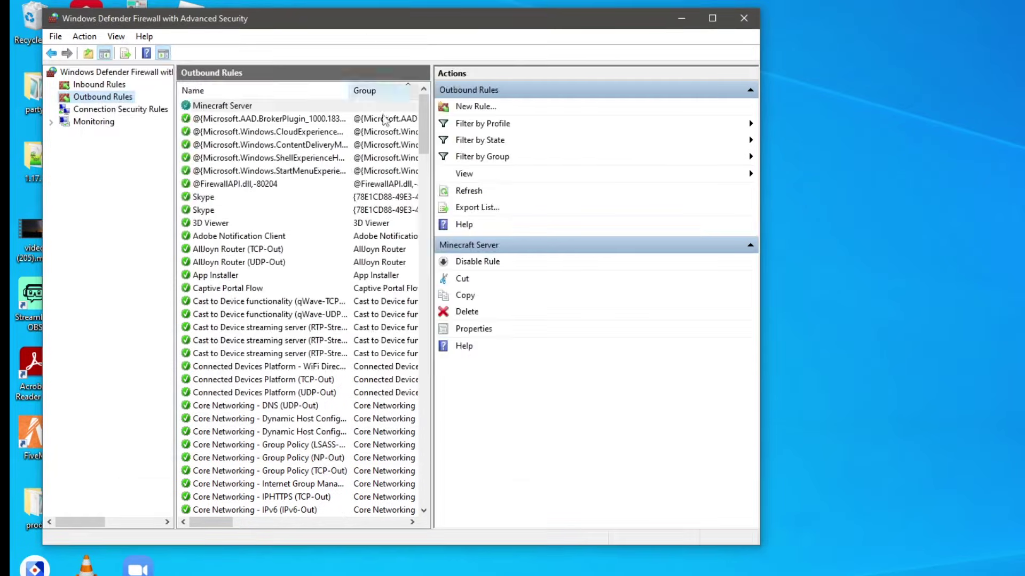
Start a second outbound port rule for UDP on specific remote port 25565.
{"action": "left_click", "coordinate": [482, 106]}
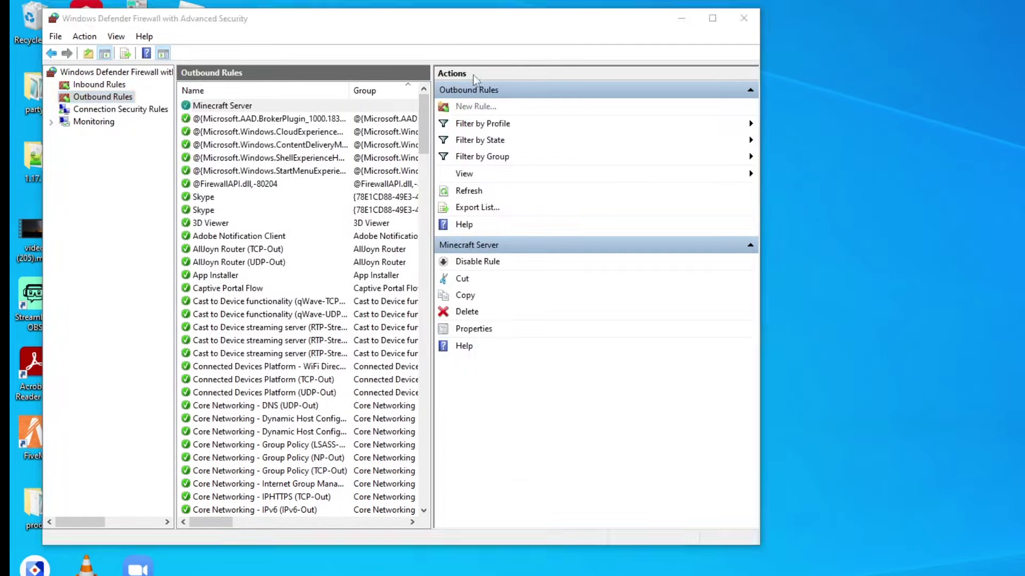
{"action": "left_click", "coordinate": [262, 239]}
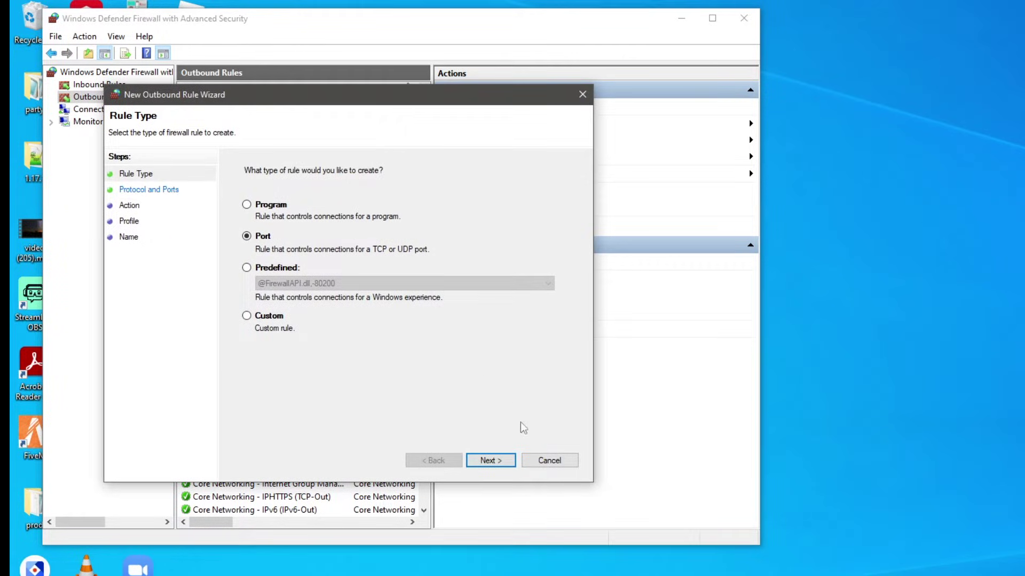
{"action": "left_click", "coordinate": [490, 460]}
{"action": "left_click", "coordinate": [261, 205]}
{"action": "left_click", "coordinate": [391, 279]}
{"action": "type", "text": "25565"}
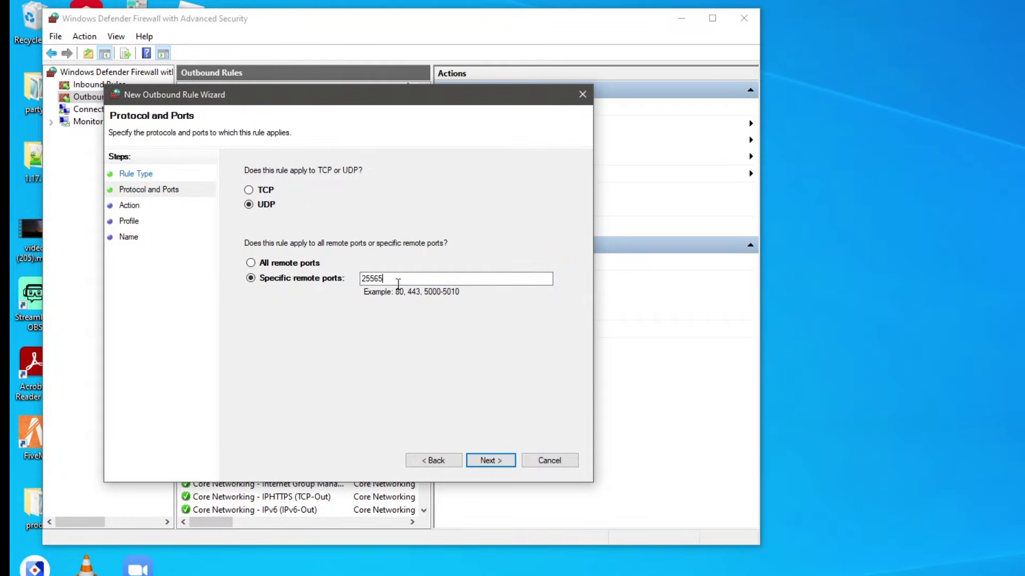
Allow the connection on all profiles, finish the outbound UDP rule as Minecraft Server, and close the firewall window.
{"action": "left_click", "coordinate": [491, 460]}
{"action": "left_click", "coordinate": [315, 204]}
{"action": "left_click", "coordinate": [496, 460]}
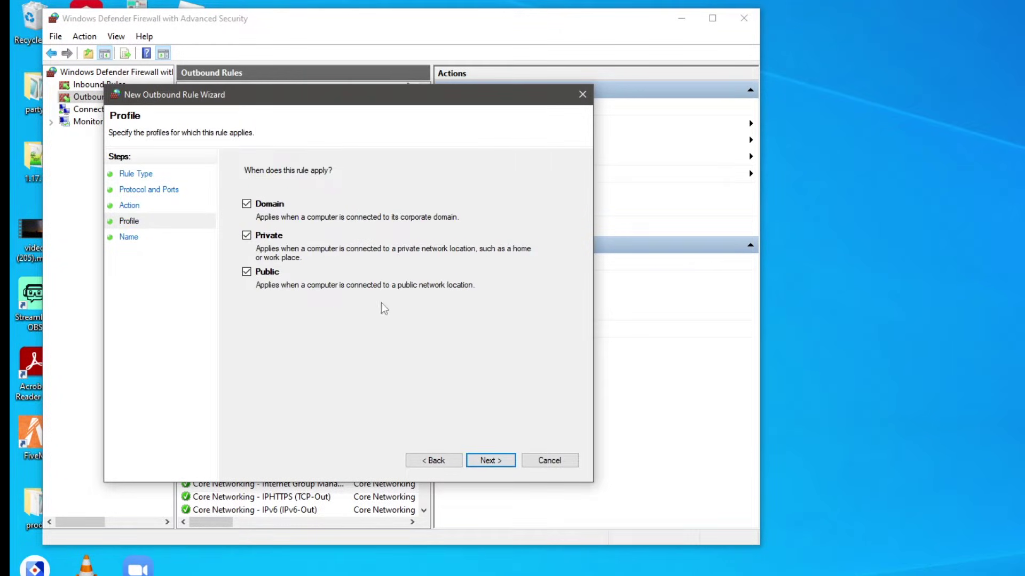
{"action": "left_click", "coordinate": [502, 462]}
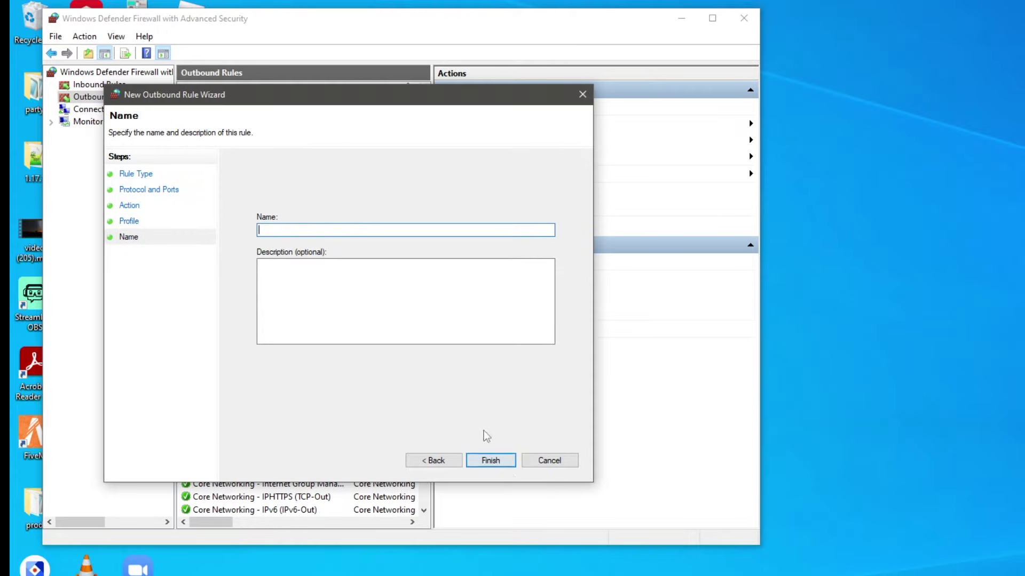
{"action": "type", "text": "Minecraft Server"}
{"action": "key", "text": "Return"}
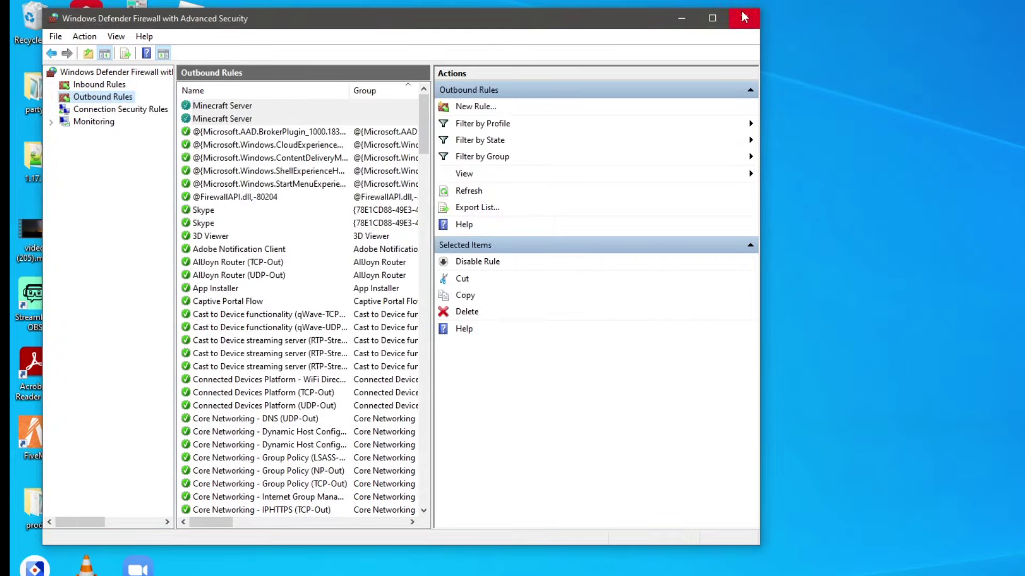
{"action": "left_click", "coordinate": [745, 17]}
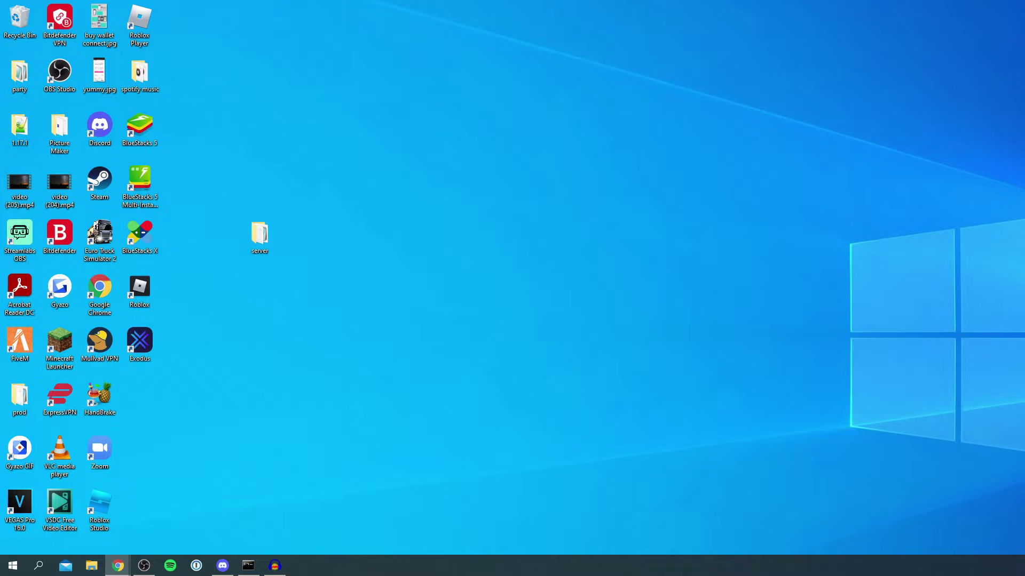
Switch to Chrome, widen its window across the screen, and open the router's configuration page at 192.168.1.1.
{"action": "left_click_drag", "start_coordinate": [539, 308], "coordinate": [664, 11]}
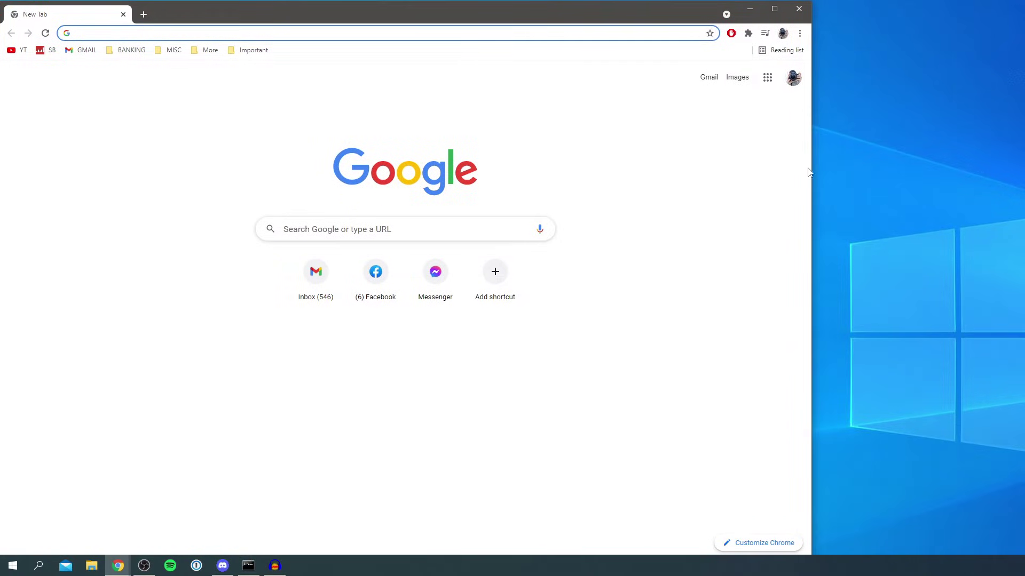
{"action": "left_click_drag", "start_coordinate": [812, 169], "coordinate": [1022, 170]}
{"action": "left_click", "coordinate": [799, 220]}
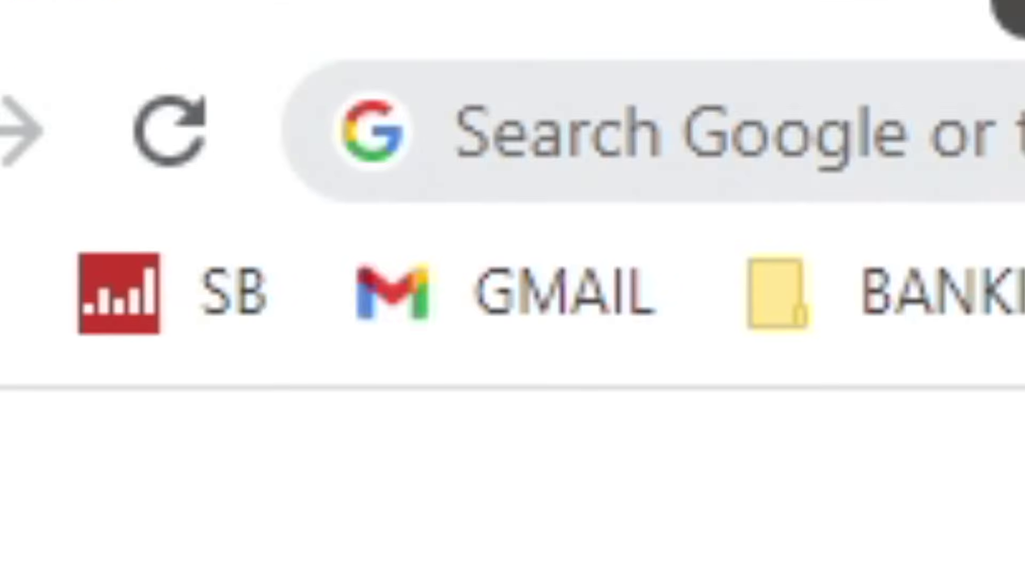
{"action": "left_click", "coordinate": [624, 33]}
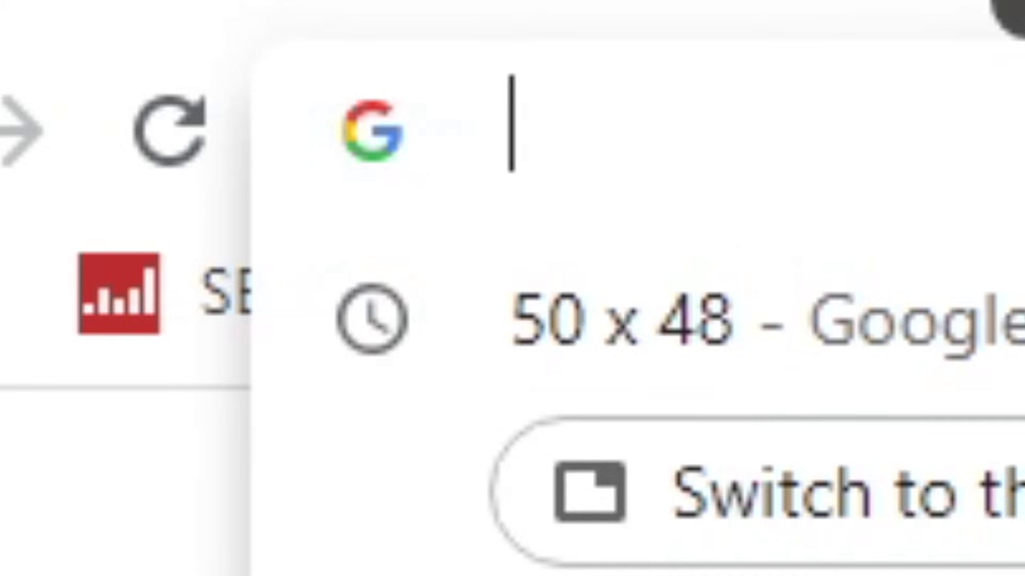
{"action": "type", "text": "192.168.1.1"}
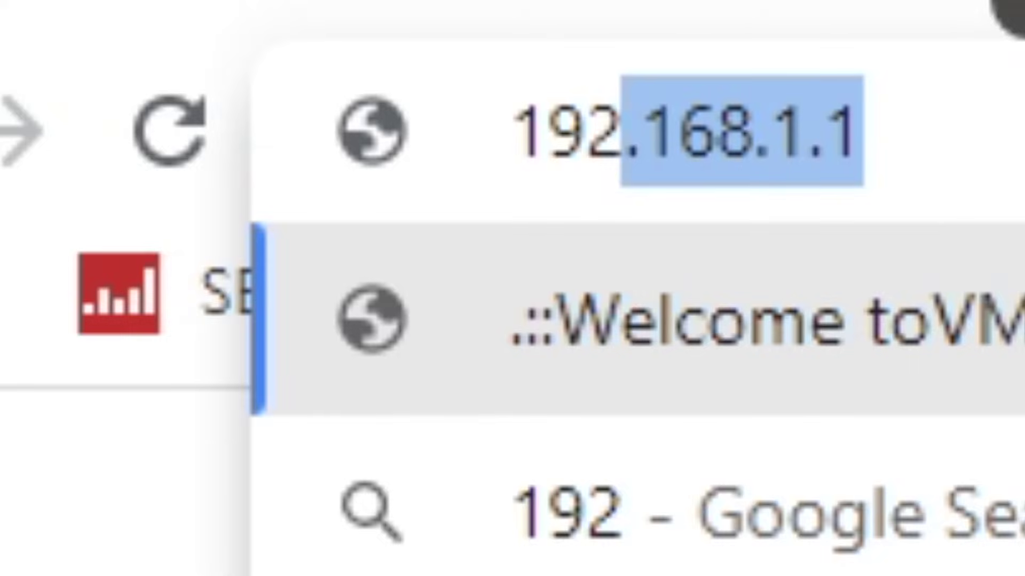
{"action": "key", "text": "Return"}
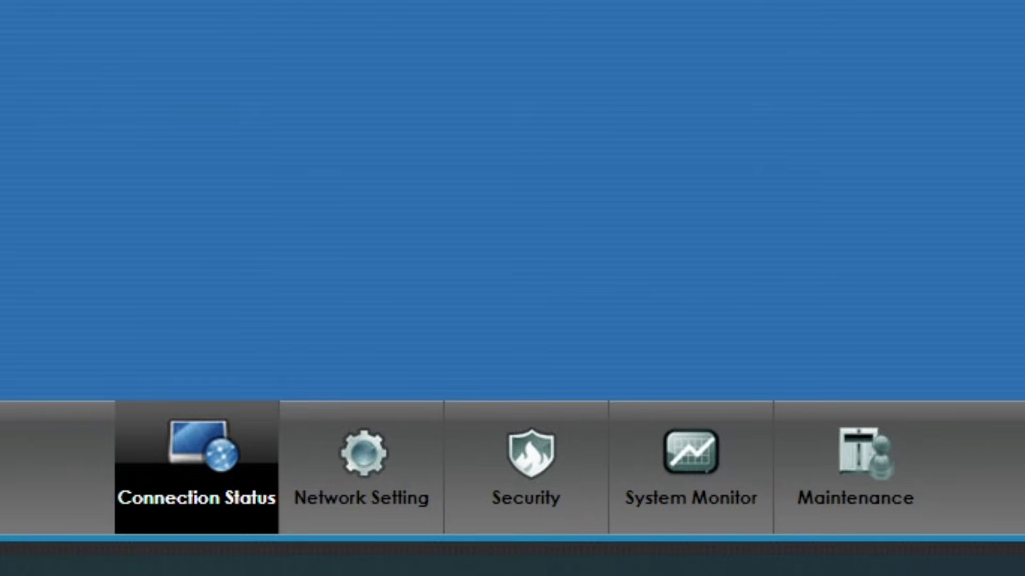
Open the router's NAT port forwarding settings and start adding a new rule.
{"action": "left_click", "coordinate": [368, 440]}
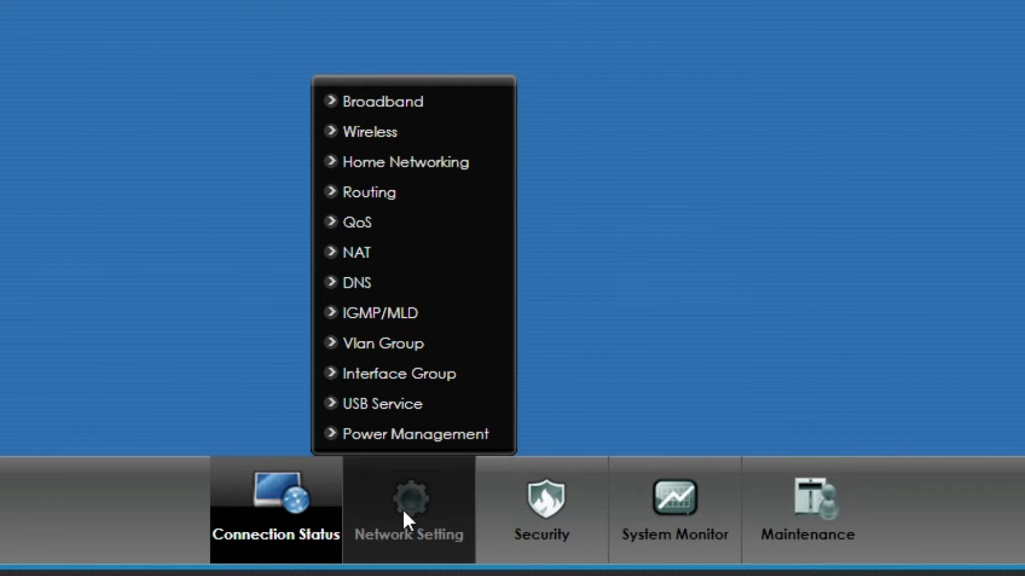
{"action": "left_click", "coordinate": [359, 258]}
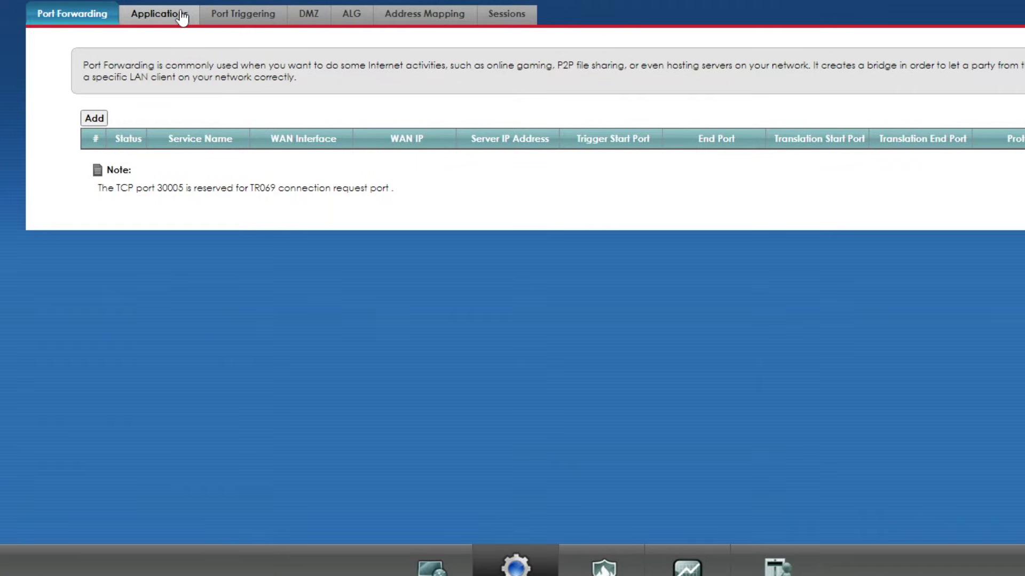
{"action": "left_click", "coordinate": [95, 118]}
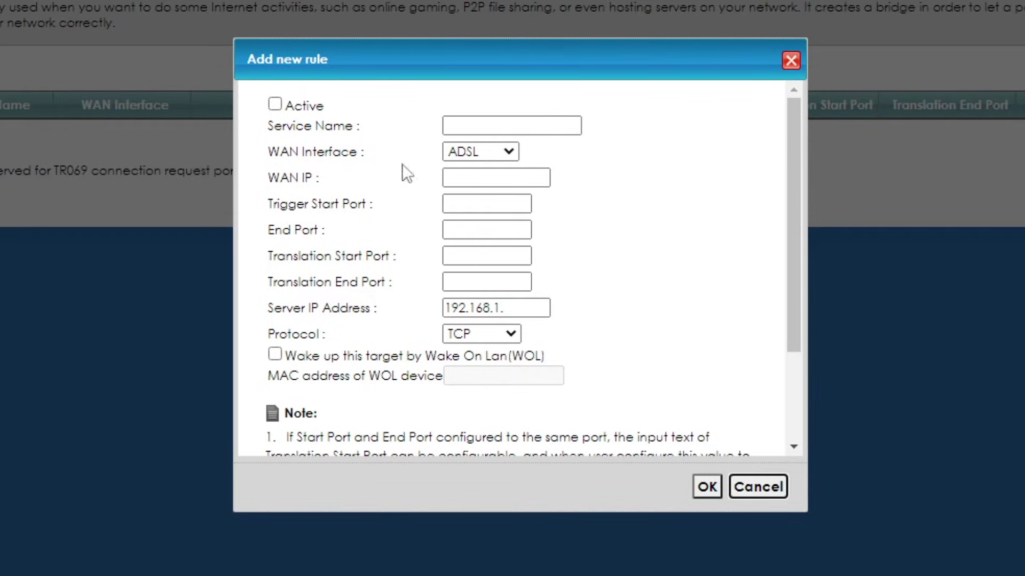
Name the forwarding rule's service Minecraft and choose ADSL as its WAN interface.
{"action": "left_click", "coordinate": [450, 126]}
{"action": "type", "text": "Minecraft"}
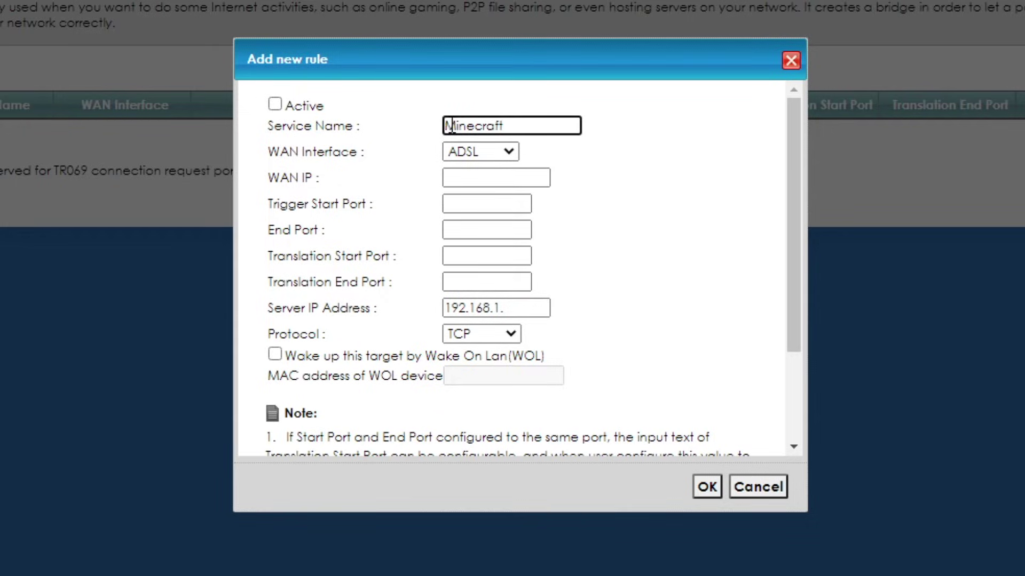
{"action": "left_click", "coordinate": [471, 149]}
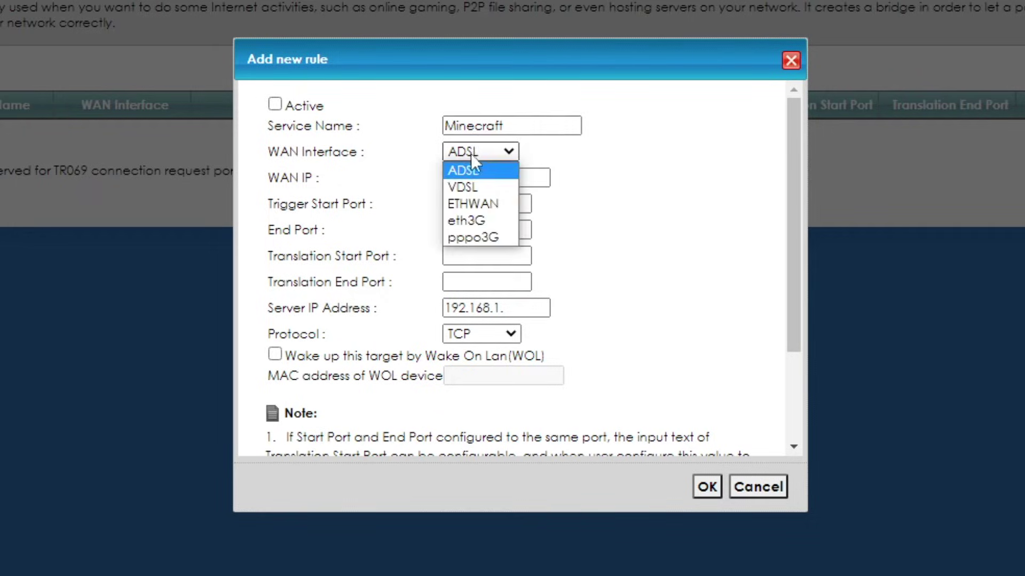
{"action": "left_click", "coordinate": [468, 164]}
Look up the public IP address for the WAN IP by searching "whats my ip" in a new tab, and return to the rule.
{"action": "left_click_drag", "start_coordinate": [279, 178], "coordinate": [311, 187]}
{"action": "left_click", "coordinate": [299, 197]}
{"action": "key", "text": "ctrl+t"}
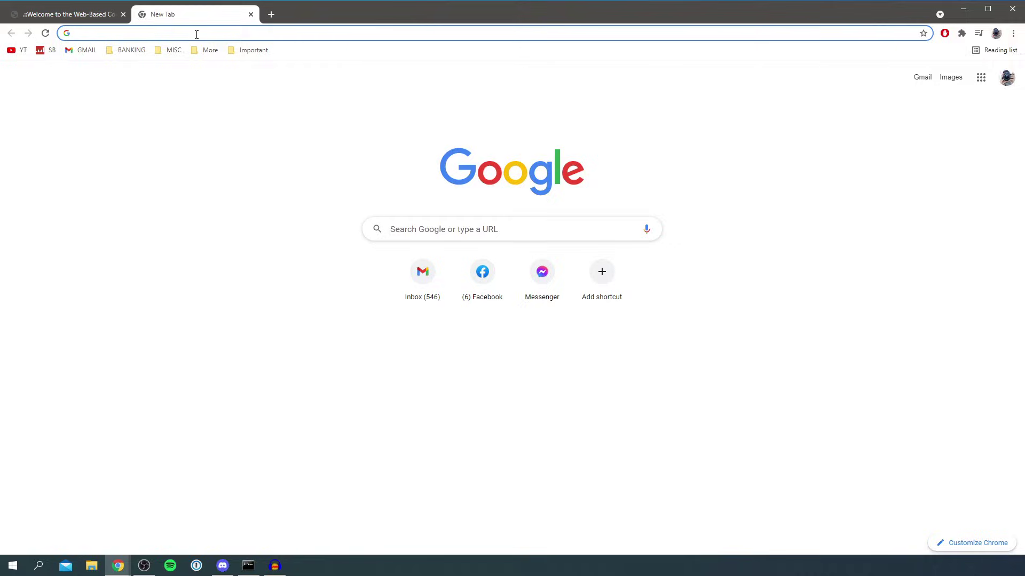
{"action": "type", "text": "whats my ip"}
{"action": "key", "text": "Return"}
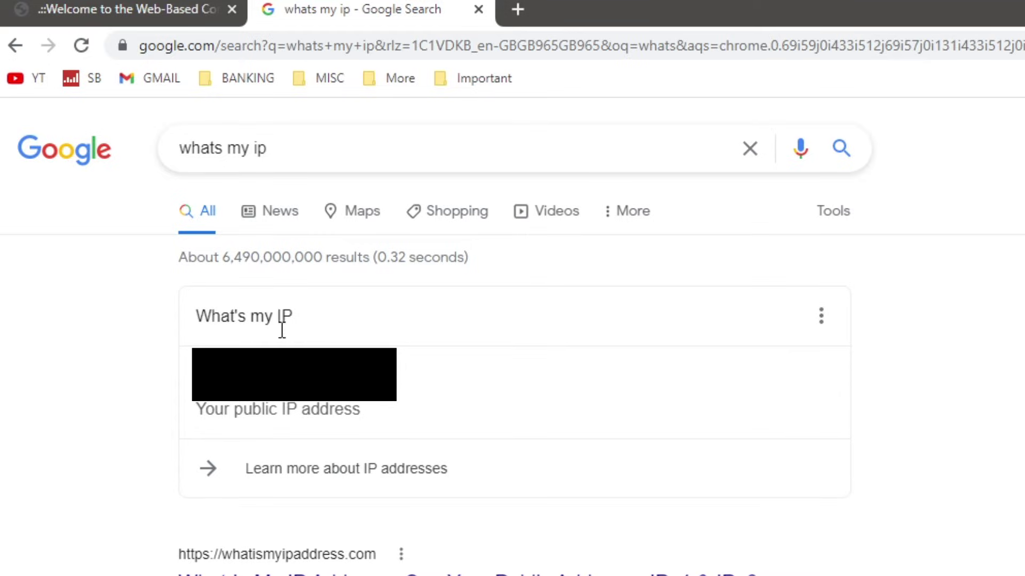
{"action": "left_click", "coordinate": [149, 8]}
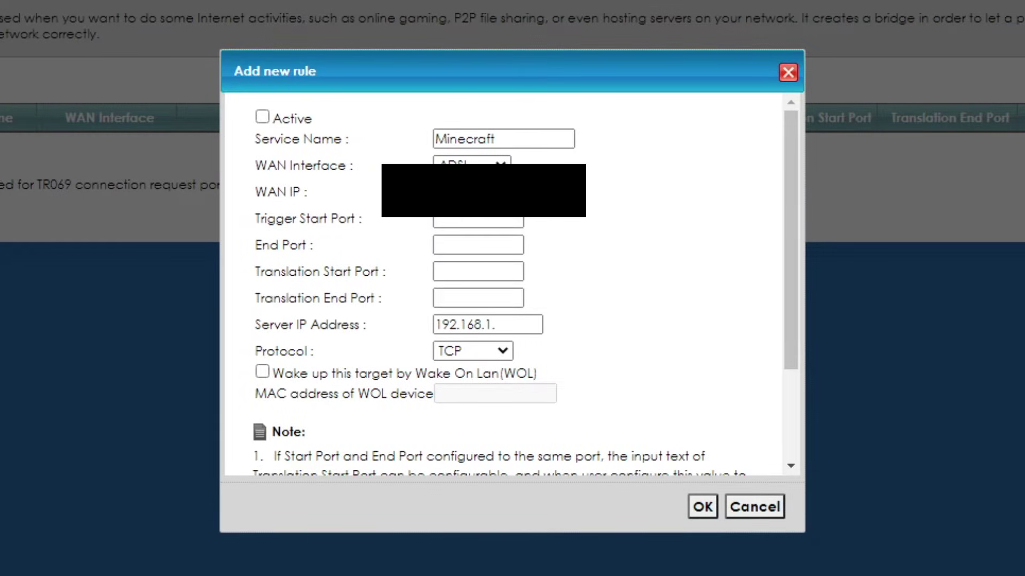
Set the rule's trigger start port, end port, translation start port and translation end port to 25565.
{"action": "left_click", "coordinate": [460, 223]}
{"action": "type", "text": "25565"}
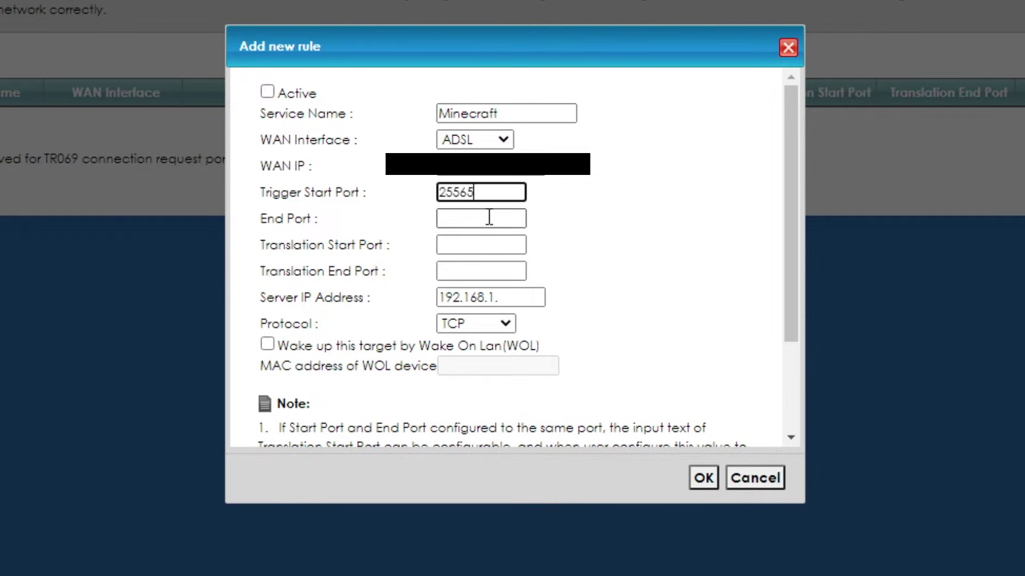
{"action": "left_click", "coordinate": [487, 245]}
{"action": "left_click", "coordinate": [566, 205]}
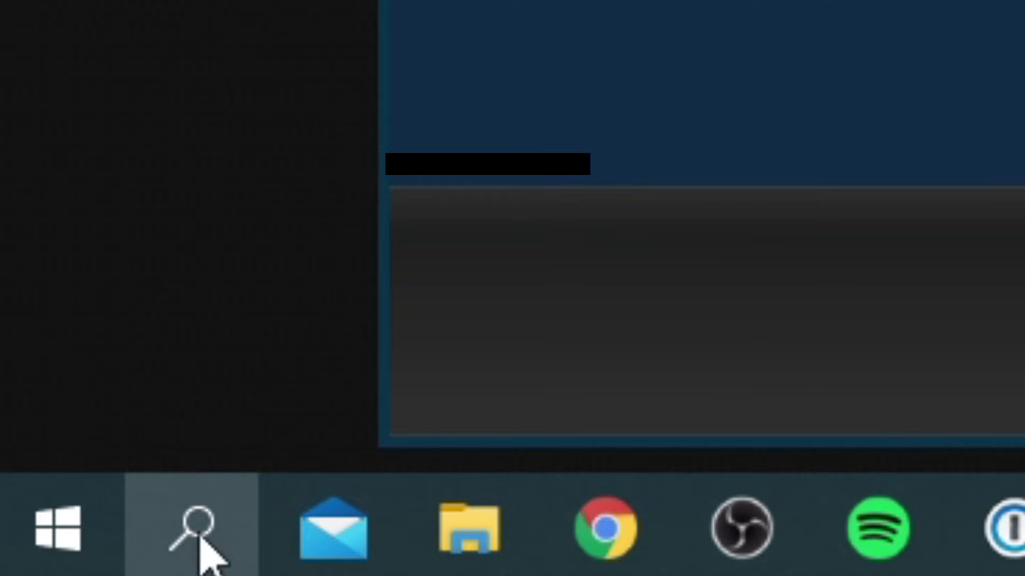
Switch to the Command Prompt and run ipconfig to find the computer's local IP address.
{"action": "left_click", "coordinate": [197, 529]}
{"action": "type", "text": "cmd"}
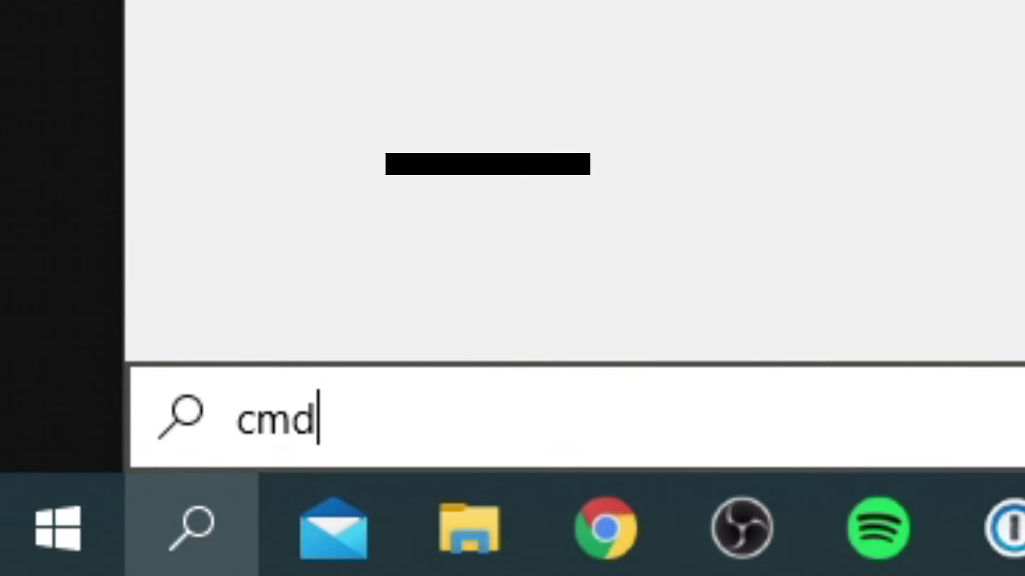
{"action": "key", "text": "Return"}
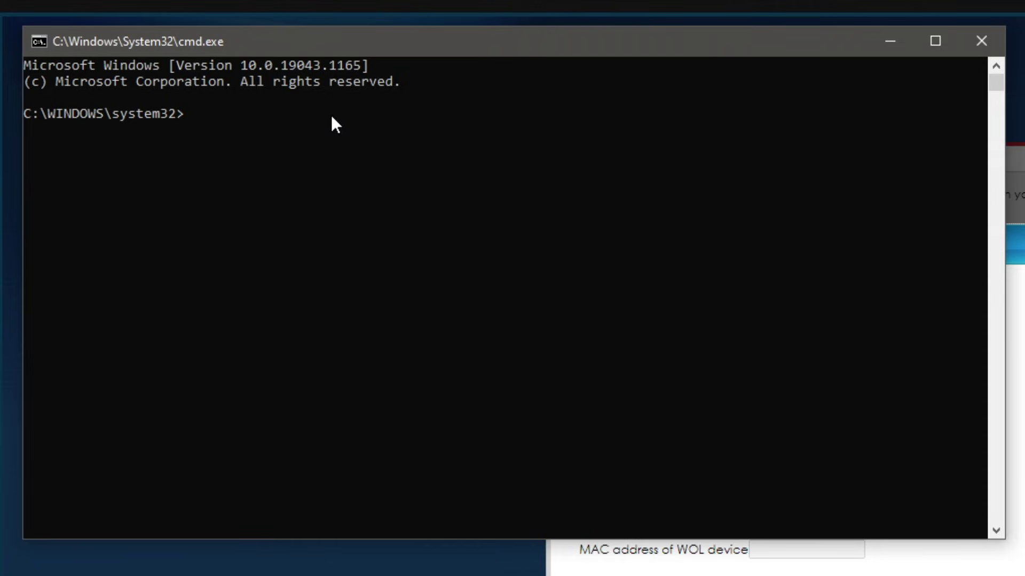
{"action": "type", "text": "ipconfig"}
{"action": "key", "text": "Return"}
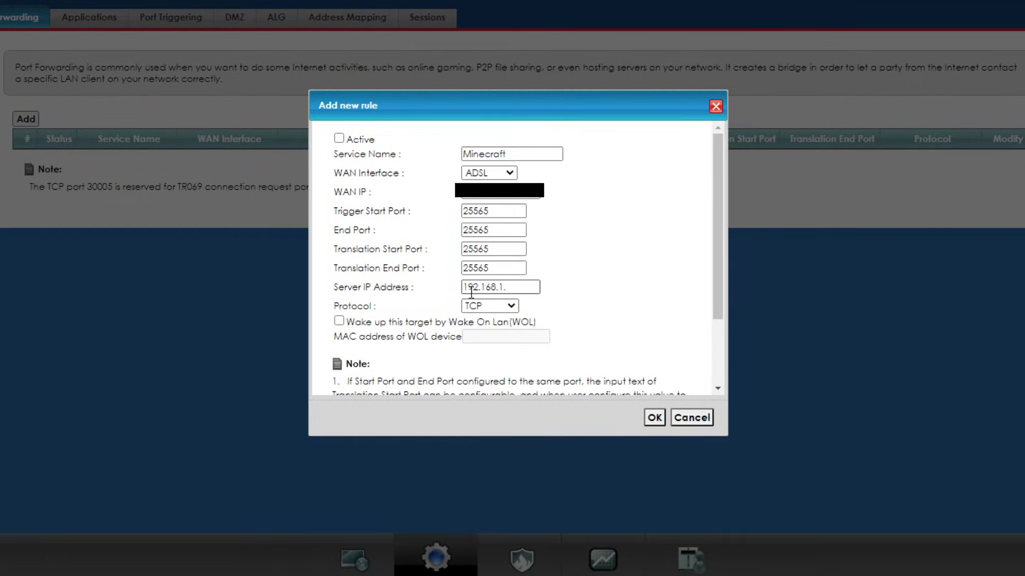
Set the forwarding rule's server IP address to 192.168.1.25 and its protocol to TCP/UDP.
{"action": "left_click", "coordinate": [517, 283]}
{"action": "type", "text": "25"}
{"action": "left_click", "coordinate": [588, 262]}
{"action": "left_click", "coordinate": [488, 309]}
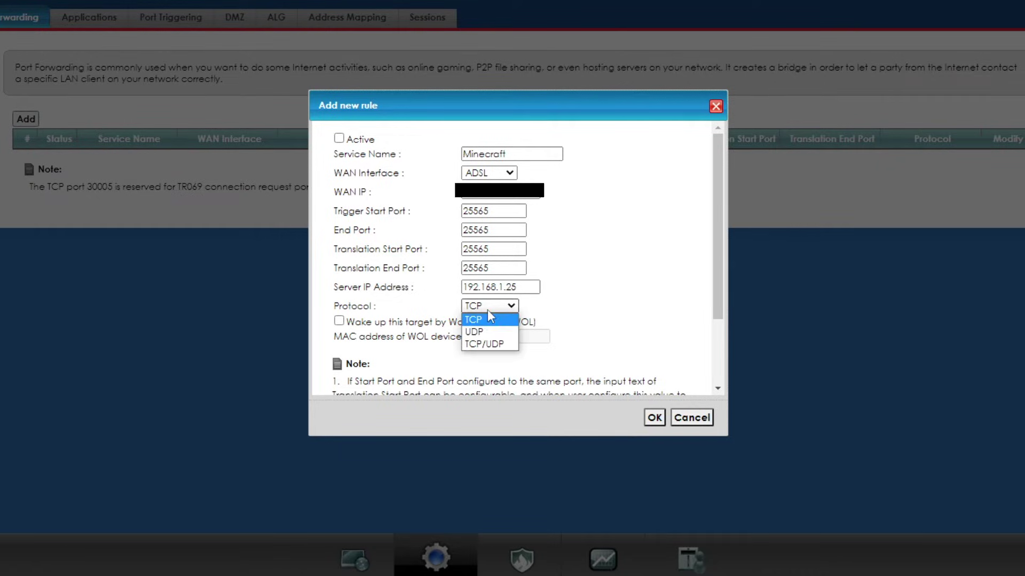
{"action": "left_click", "coordinate": [494, 344]}
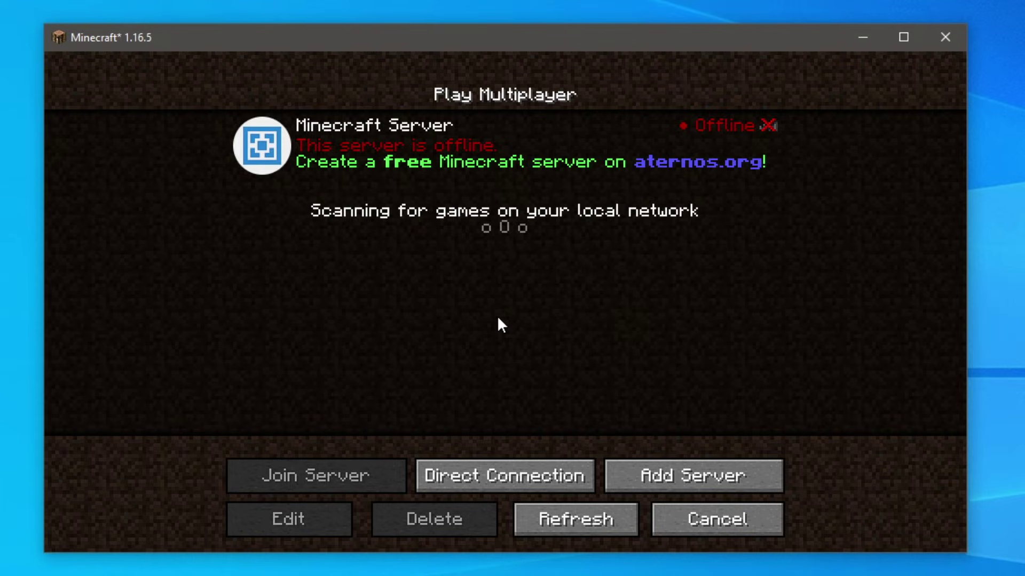
In Minecraft, add a multiplayer server named Minecraft Server with the address localhost and join it.
{"action": "left_click", "coordinate": [731, 470]}
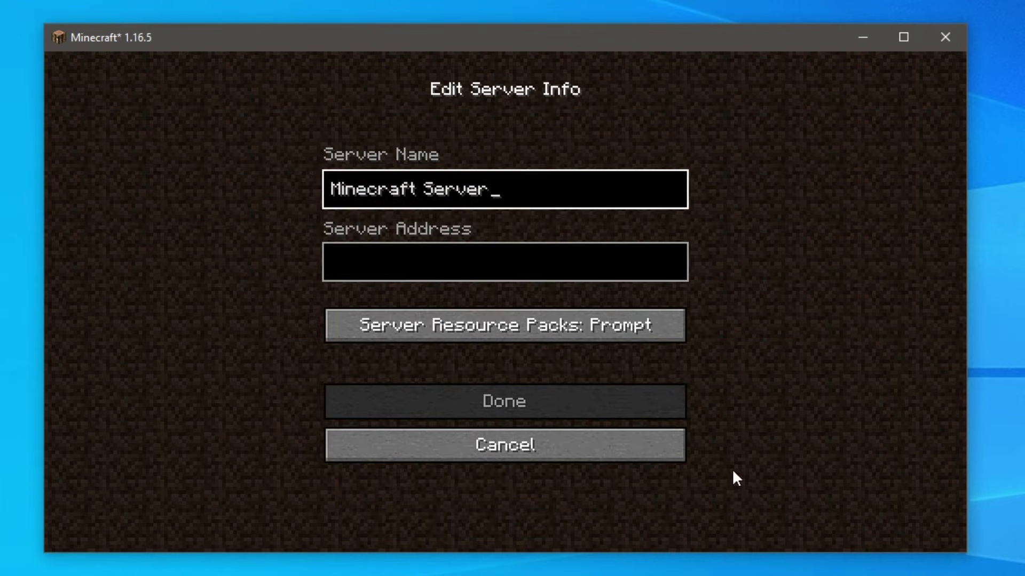
{"action": "left_click", "coordinate": [477, 260]}
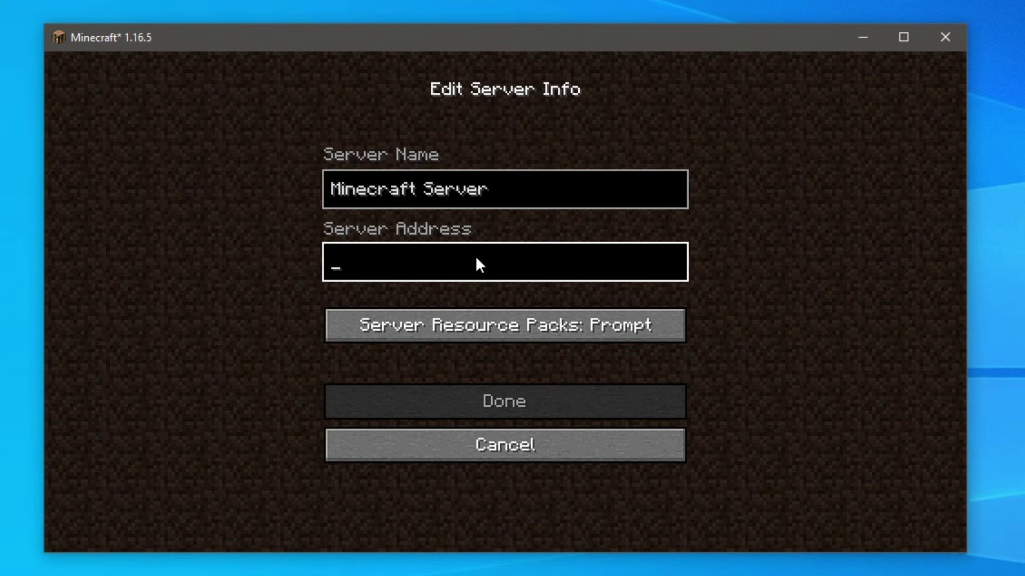
{"action": "type", "text": "localhost"}
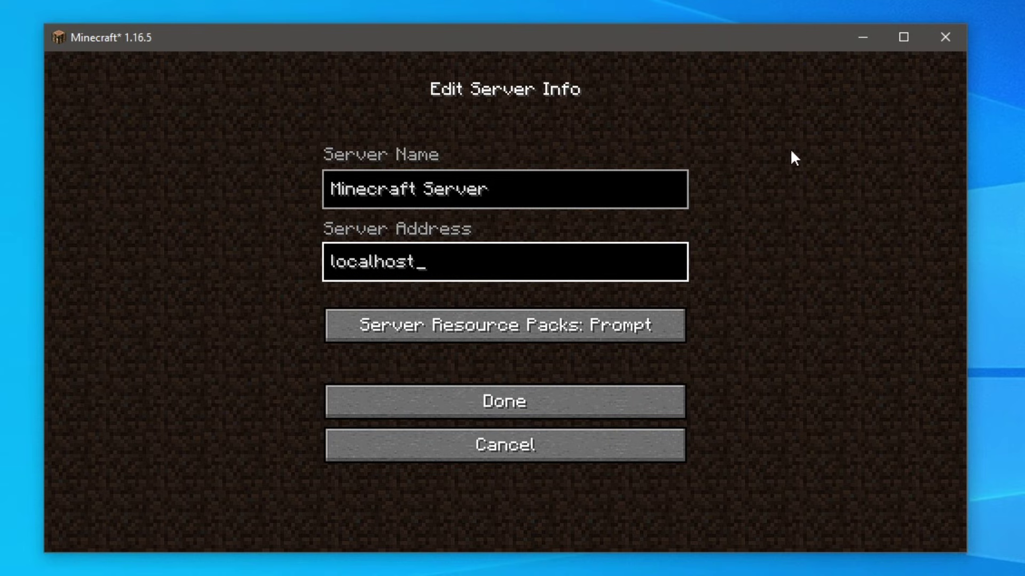
{"action": "left_click", "coordinate": [597, 392]}
{"action": "left_click", "coordinate": [471, 277]}
{"action": "double_click", "coordinate": [472, 277]}
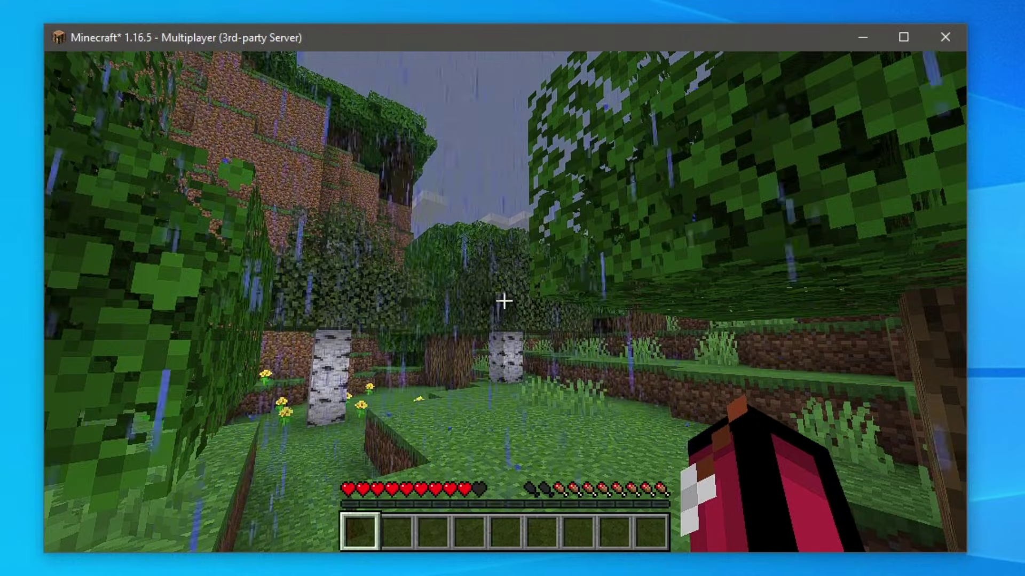